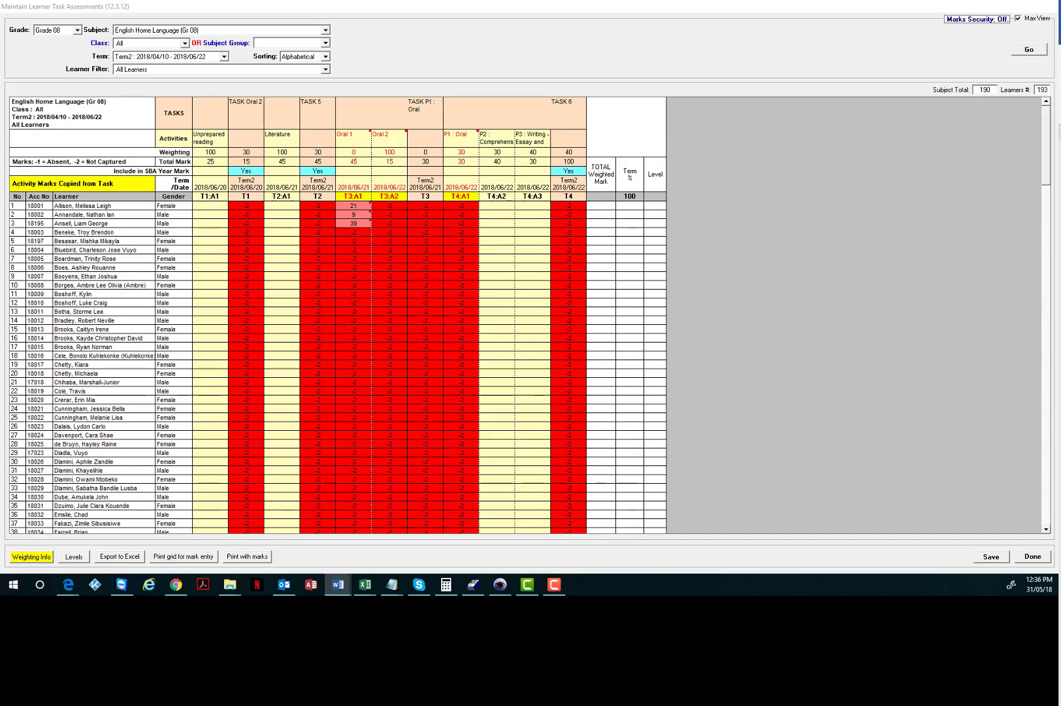
Switch to Video Manual Index.docx in Word and find the Term2 Home Language Marksheets Explanation link and its grade 7 note.
left_click(338, 584)
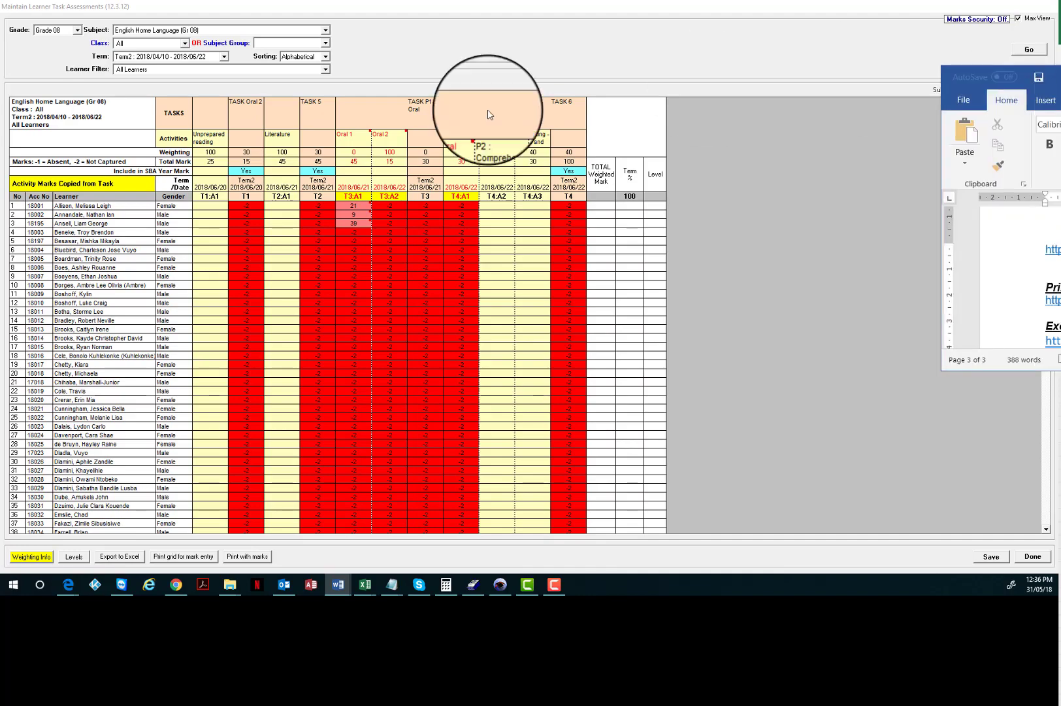
left_click_drag(962, 68, 434, 67)
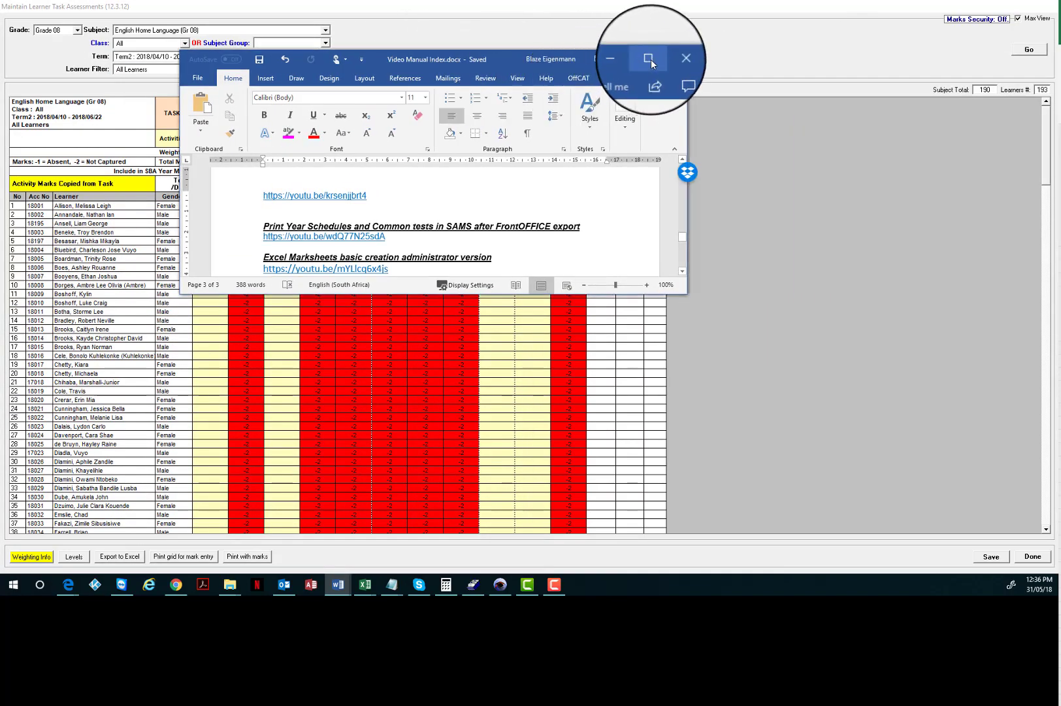
left_click(650, 58)
scroll(368, 287, "down", 3)
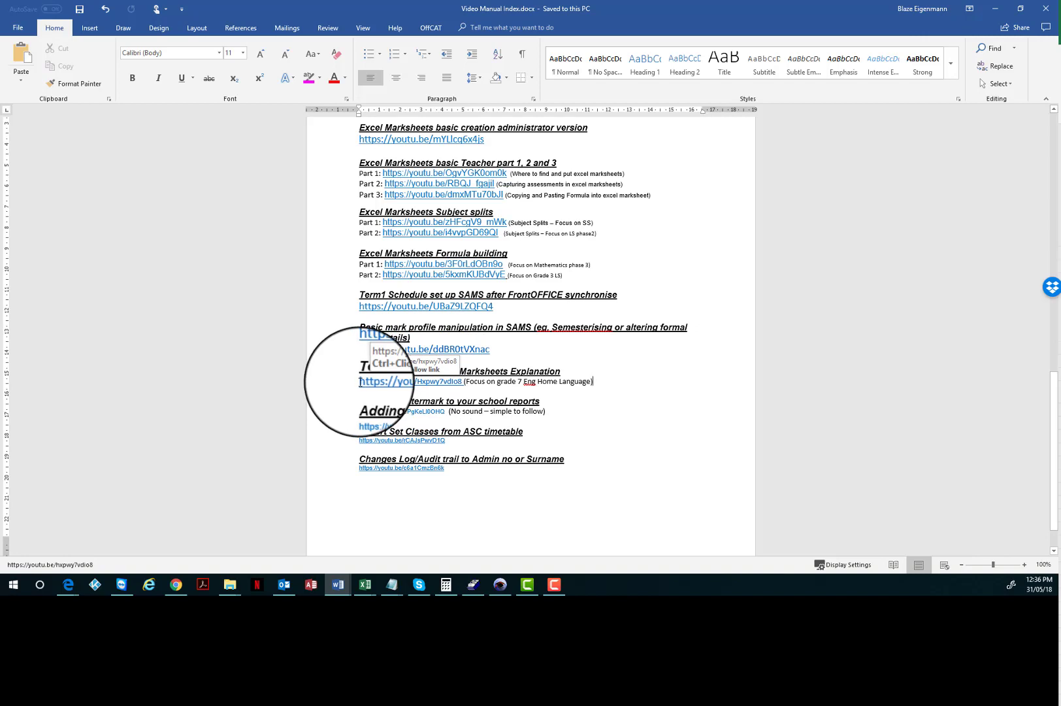
left_click_drag(477, 382, 546, 381)
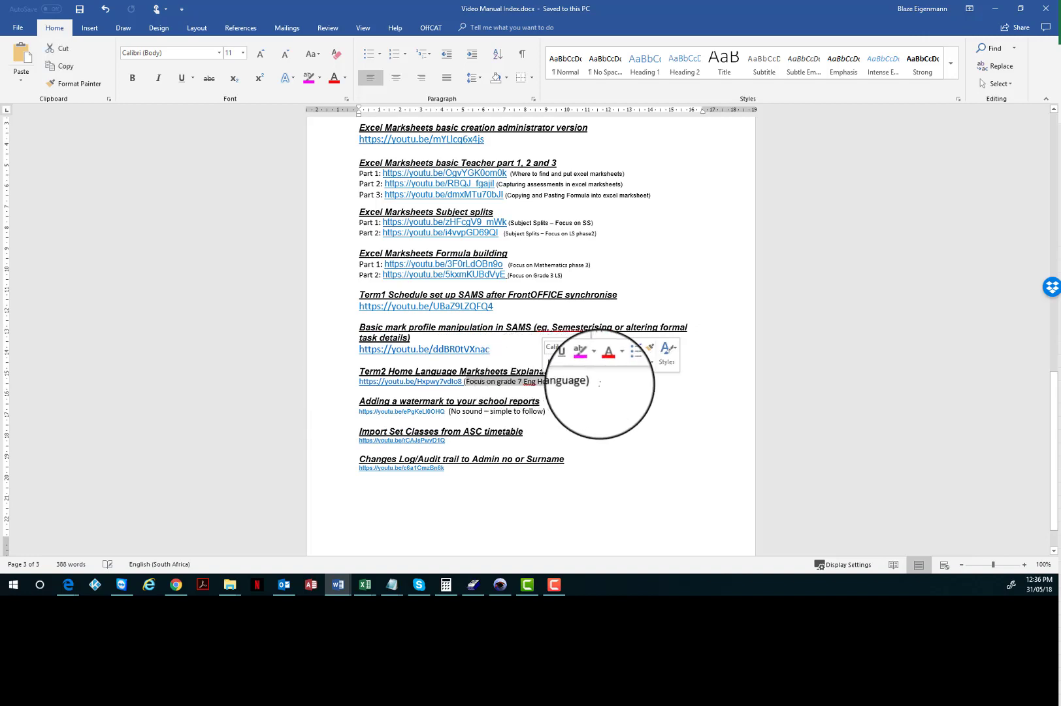
left_click(599, 384)
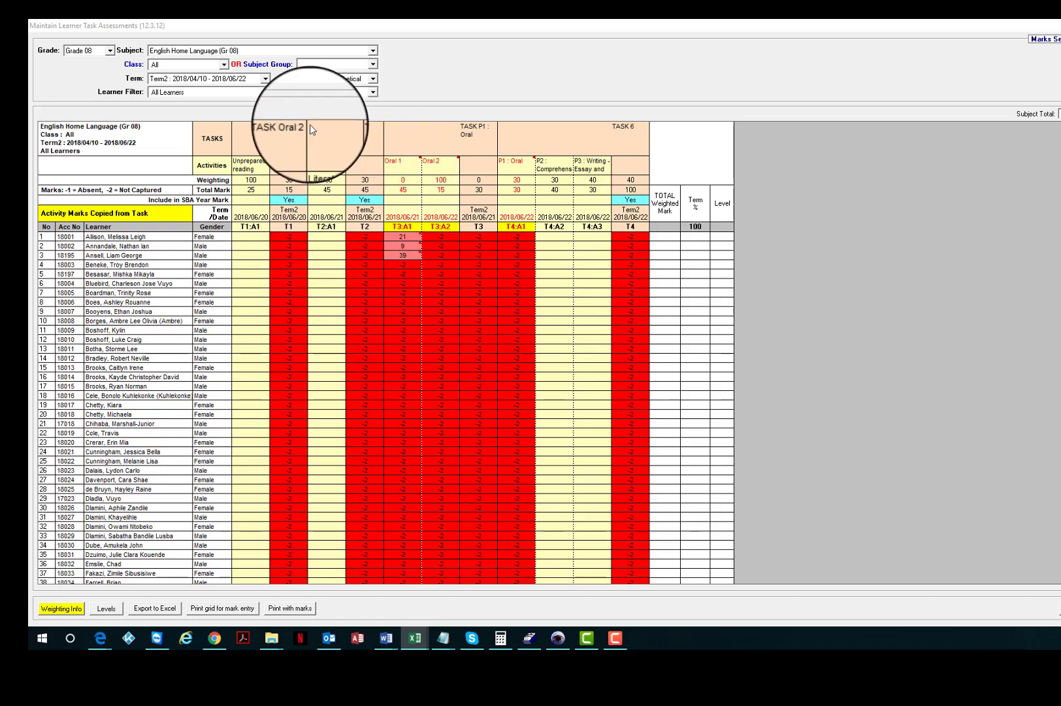
View the Term1 English Home Language assessments in Maintain Learner Task Assessments and return to the Term2 grid.
left_click(265, 79)
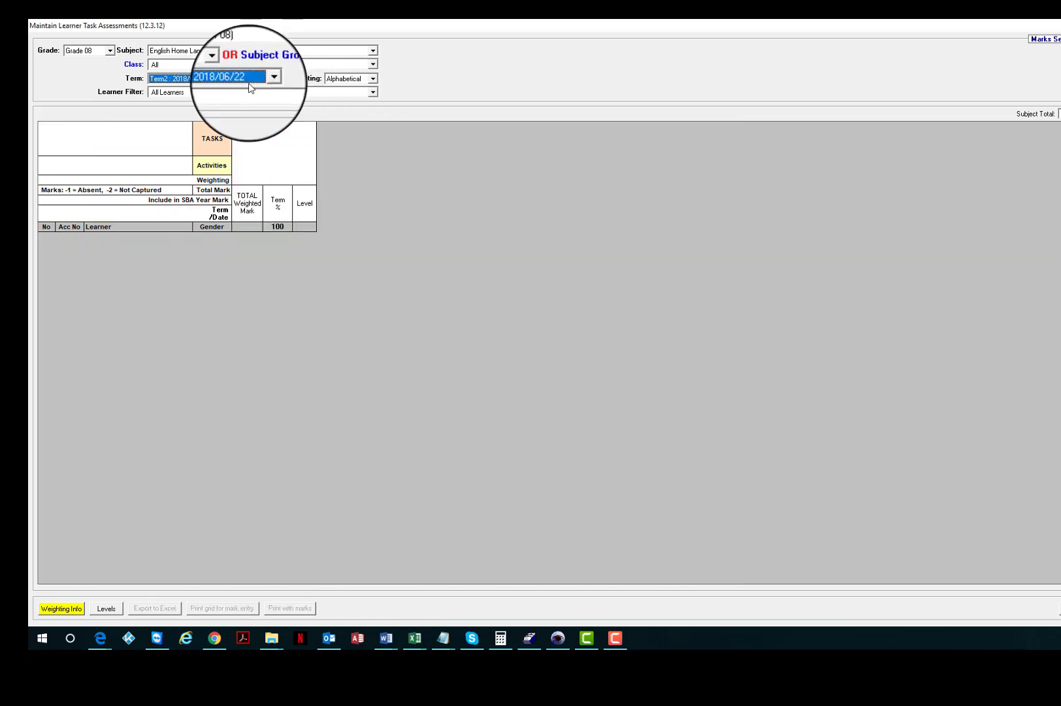
left_click(265, 79)
left_click(199, 98)
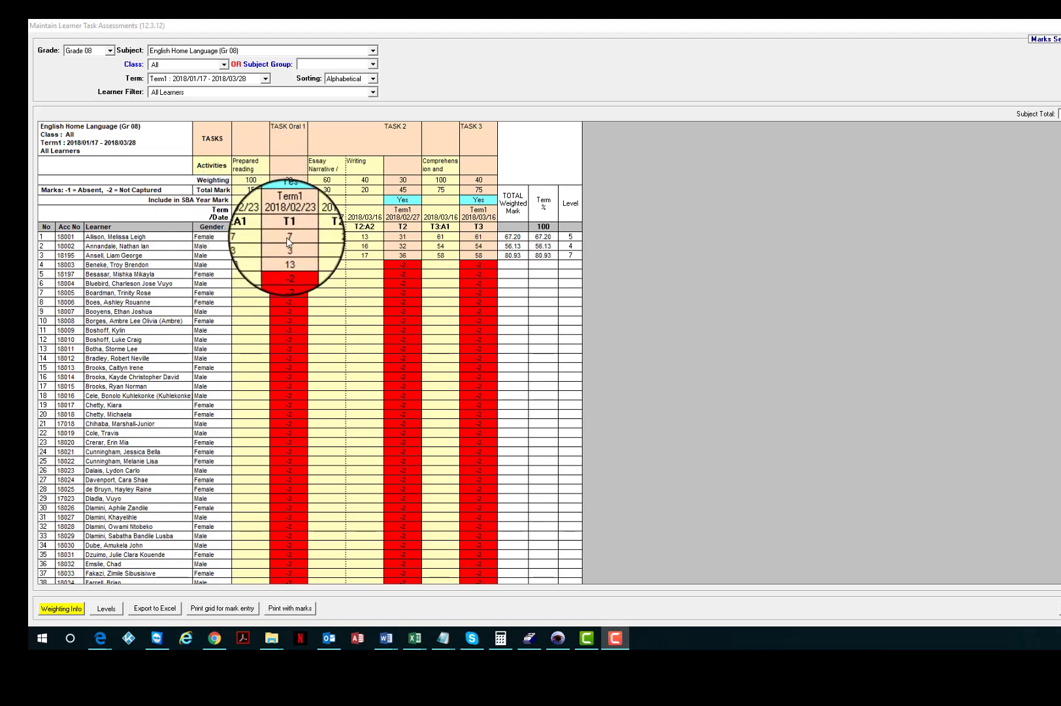
left_click(266, 79)
left_click(208, 97)
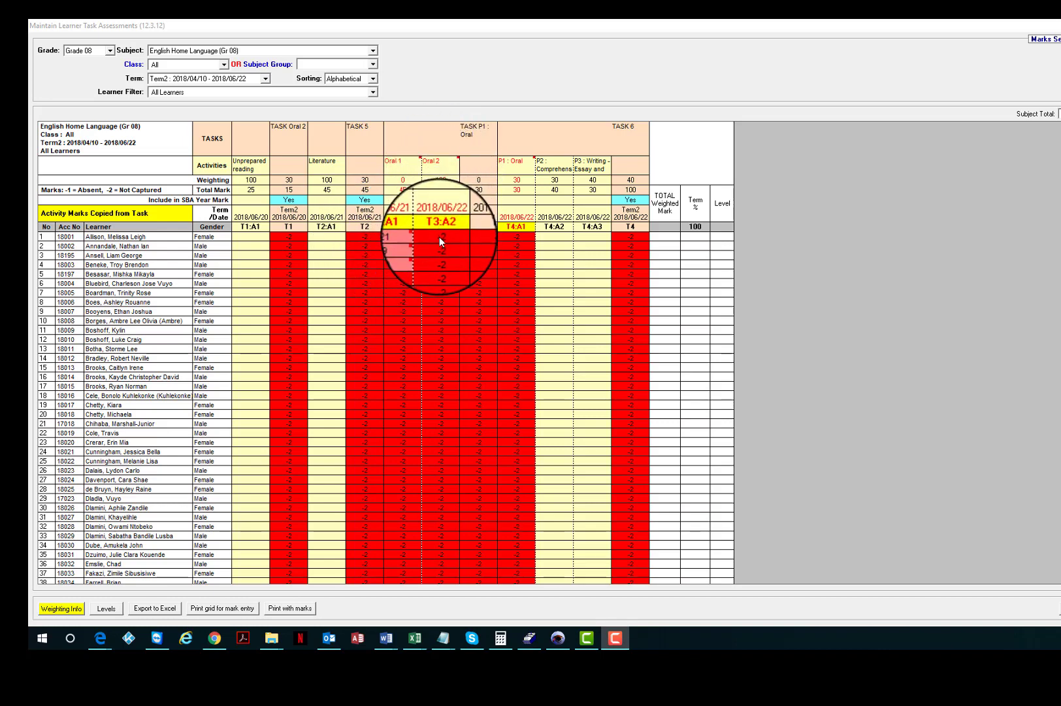
Enter the Unprepared reading (T1:A1) marks 22, 17 and 11 for the first three learners.
left_click(254, 238)
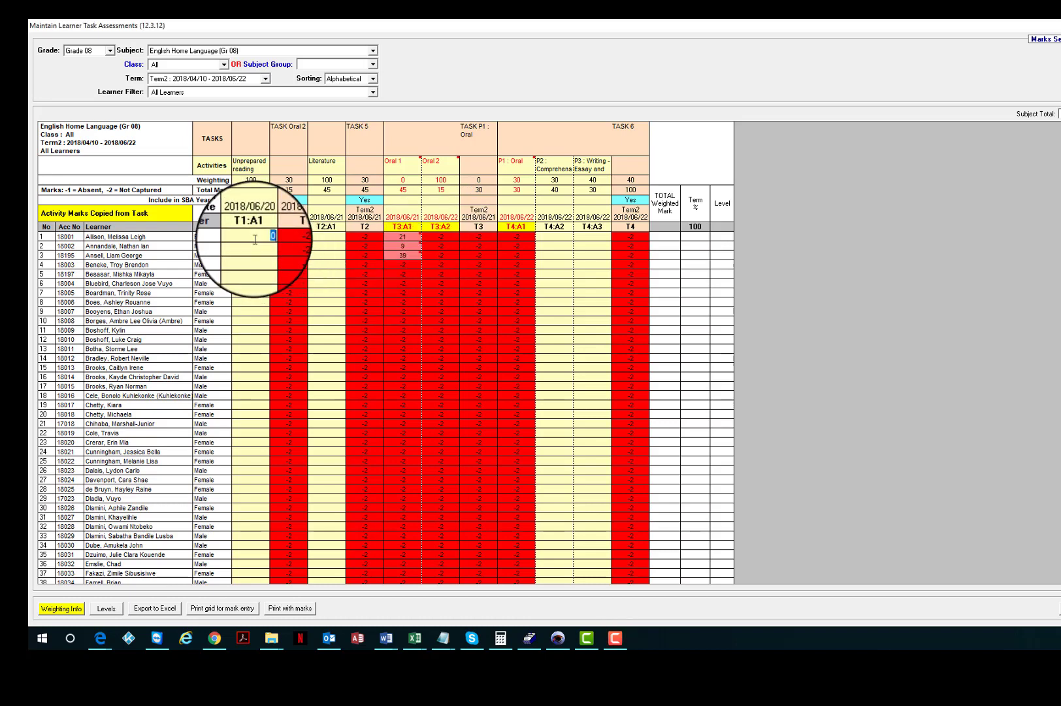
type("22")
key("Return")
type("17")
key("Return")
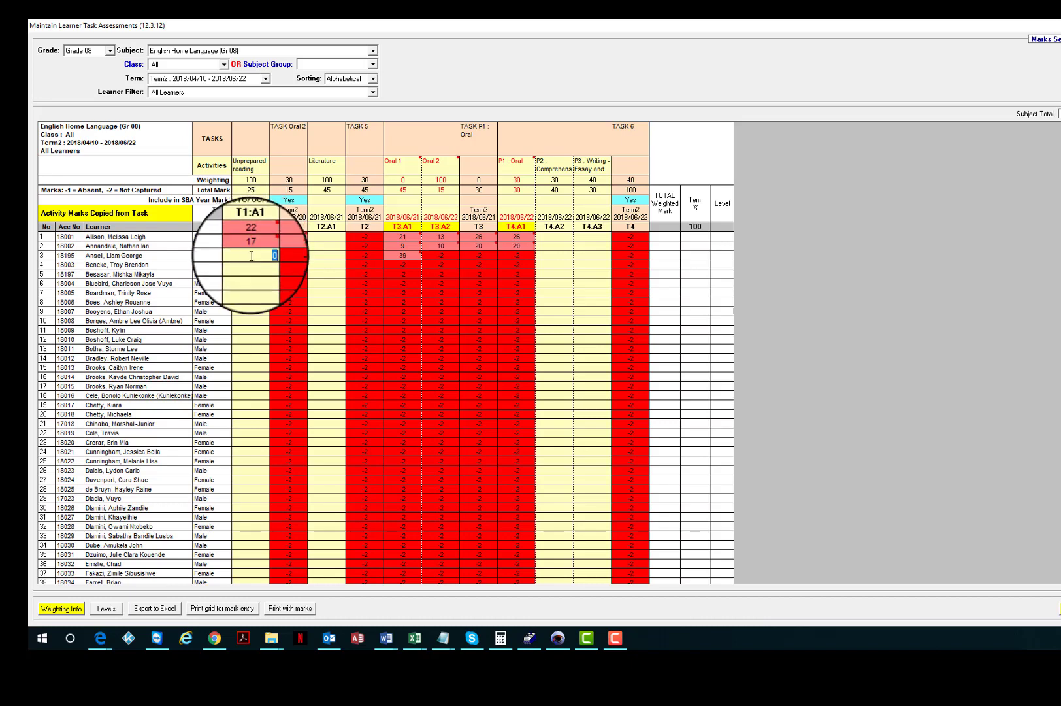
type("11")
key("Tab")
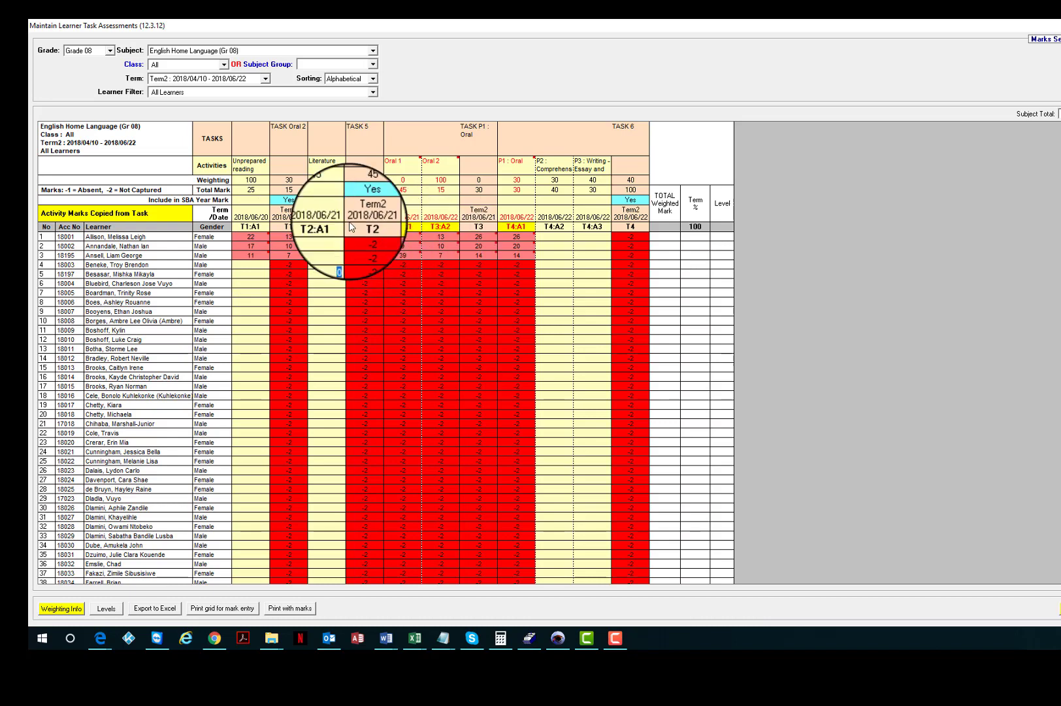
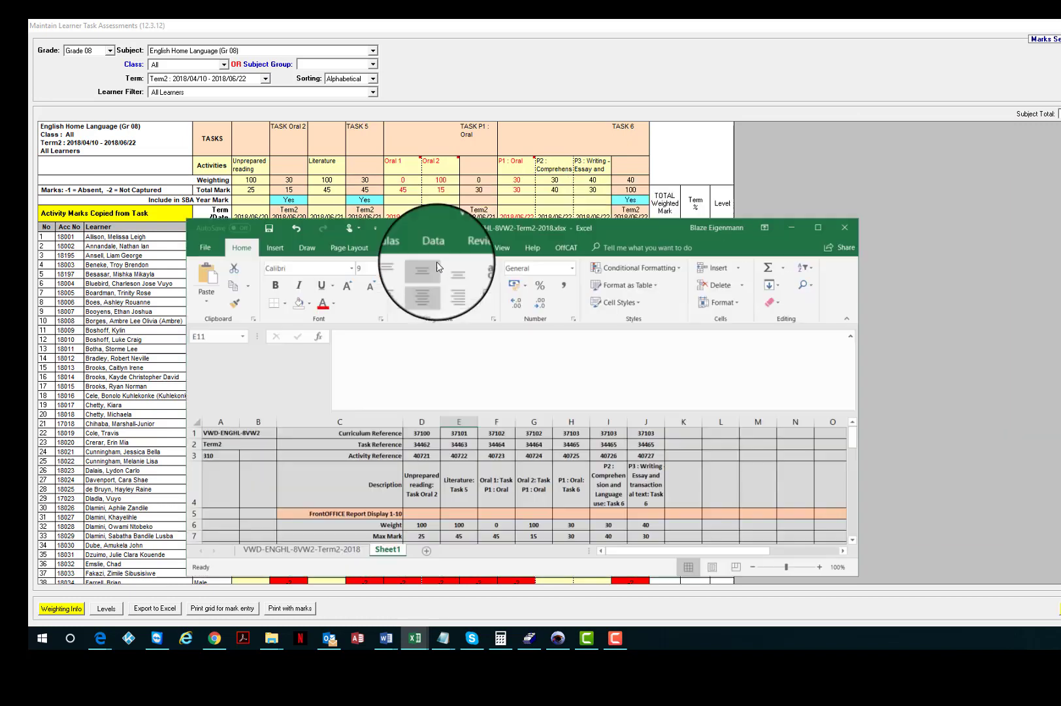
In the Excel marksheet, examine the Unprepared reading and Literature weights and maximum marks, plus Literature's task and activity references.
left_click_drag(536, 226, 477, 272)
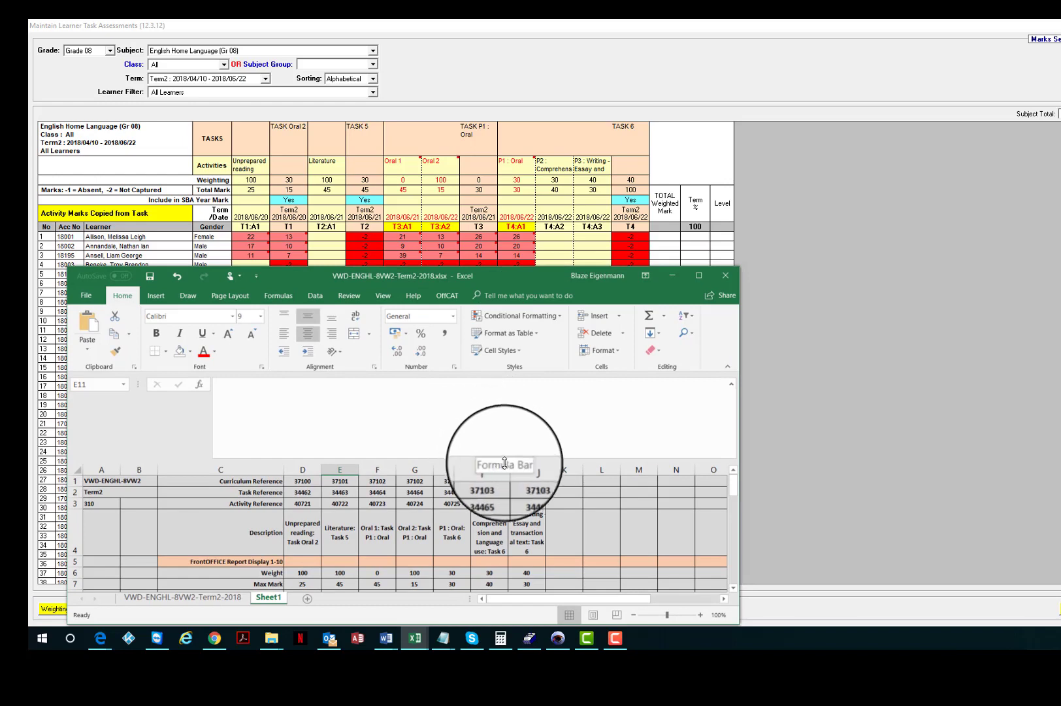
left_click_drag(734, 486, 734, 495)
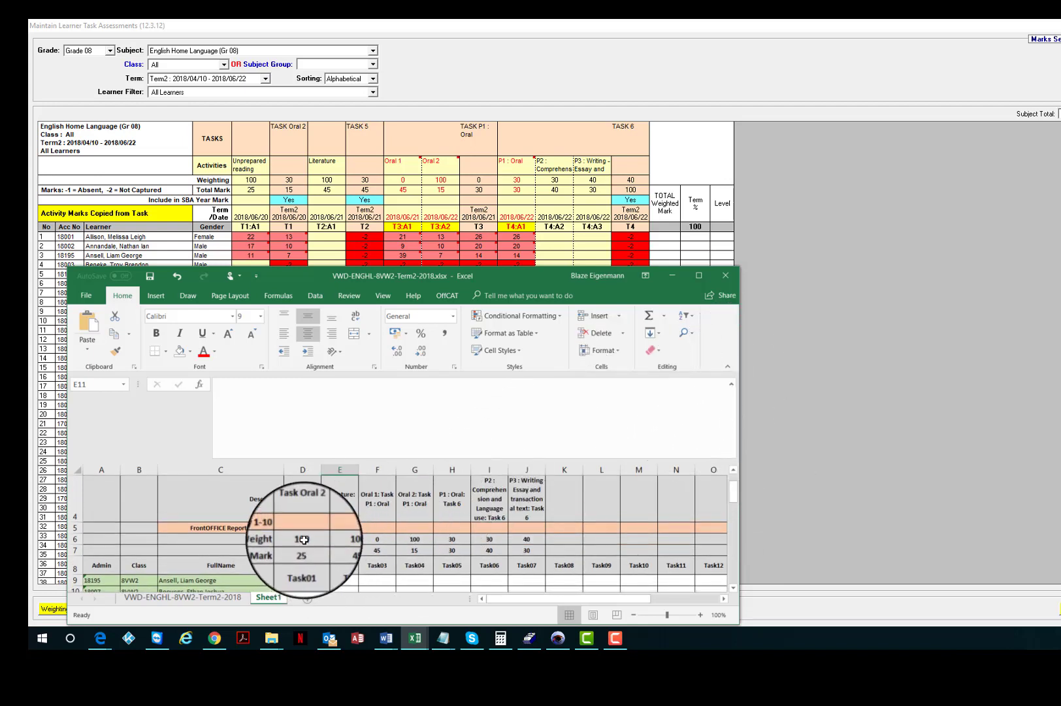
left_click_drag(303, 539, 303, 567)
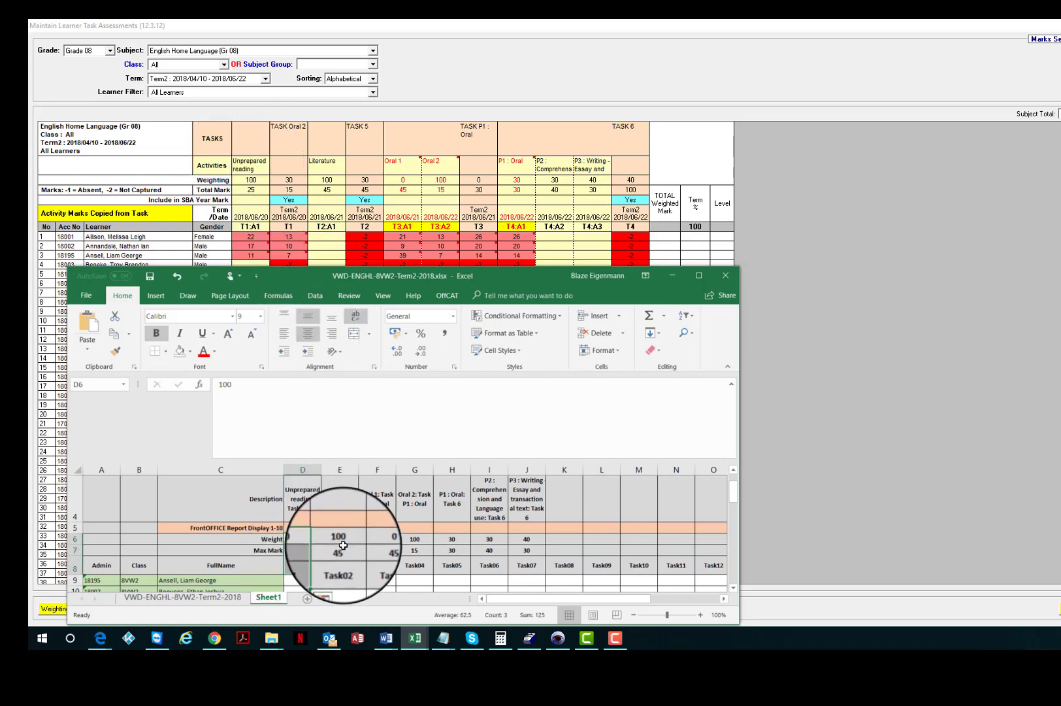
left_click_drag(340, 540, 340, 567)
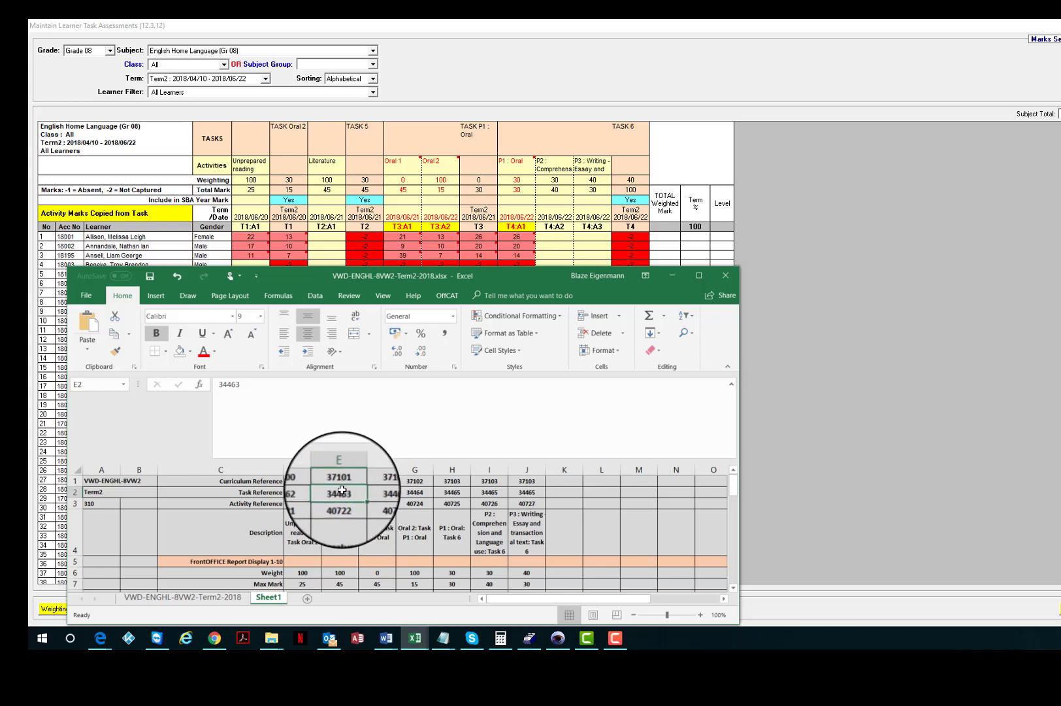
left_click_drag(342, 489, 340, 503)
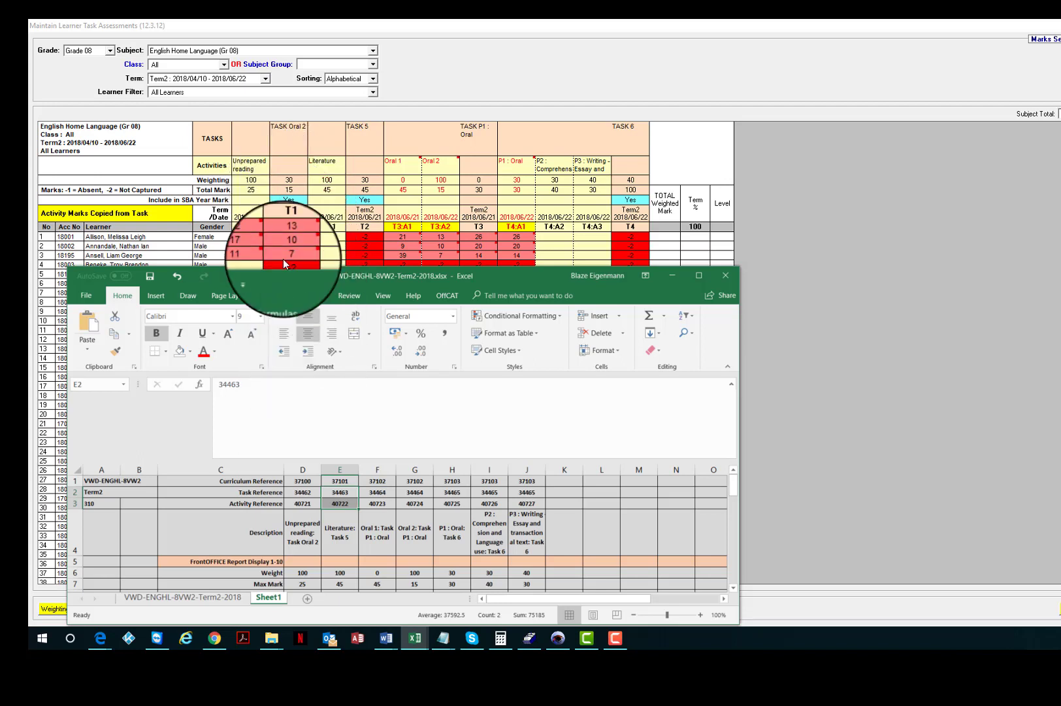
Compare the weights and task references of the Unprepared reading and Literature columns.
scroll(307, 536, "down", 1)
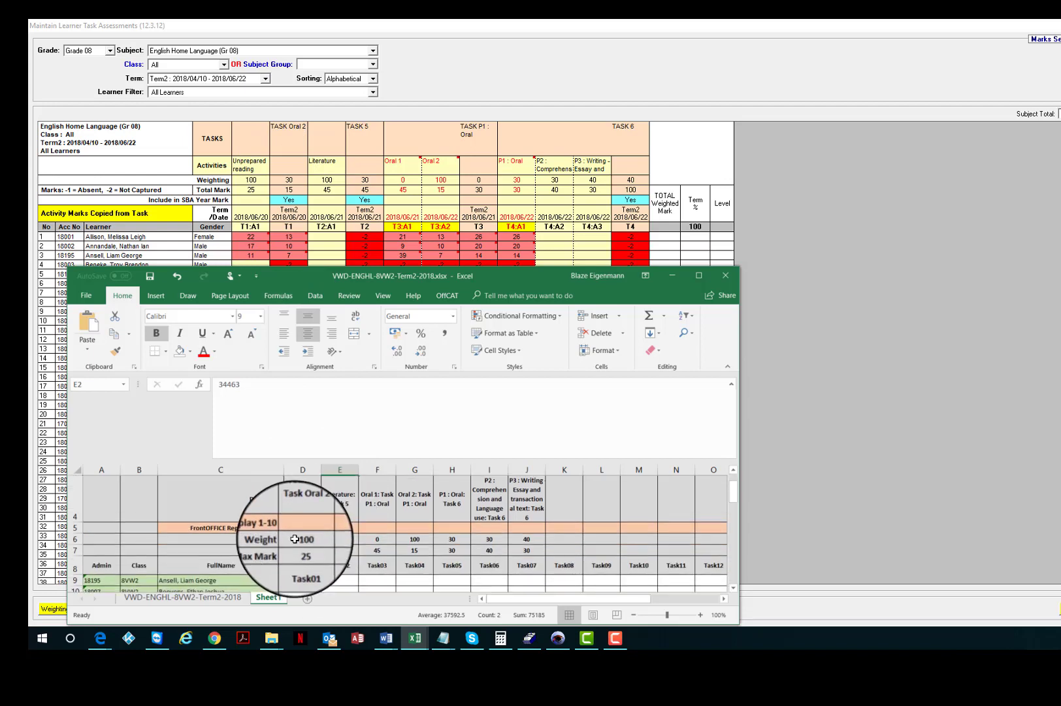
left_click(305, 539)
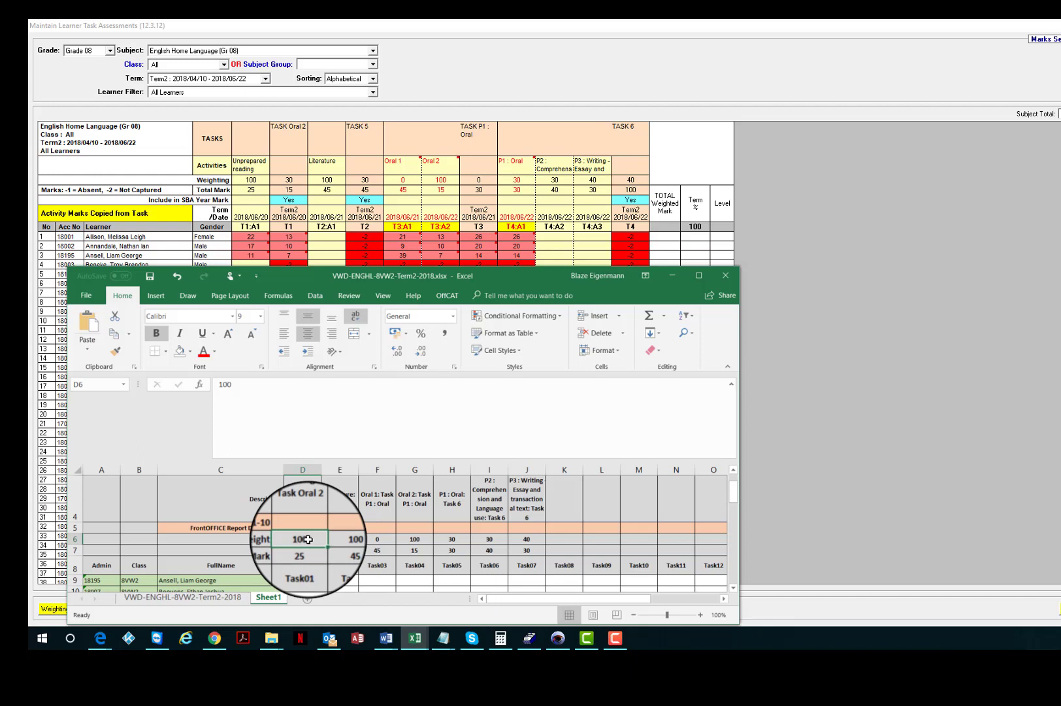
scroll(308, 539, "up", 1)
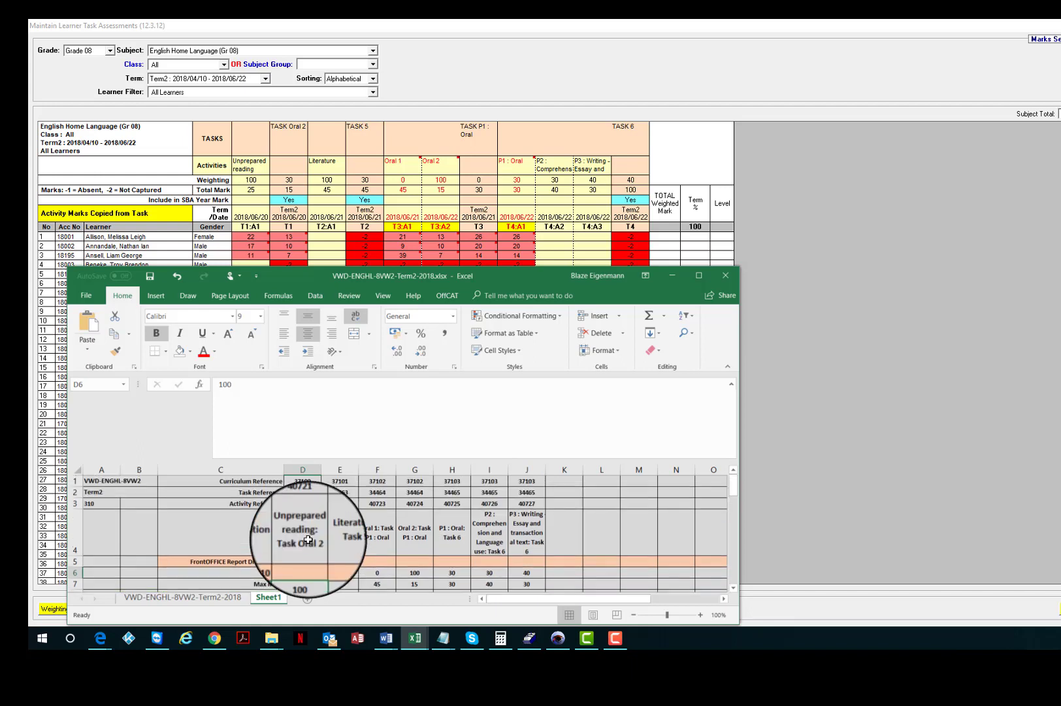
scroll(308, 539, "down", 1)
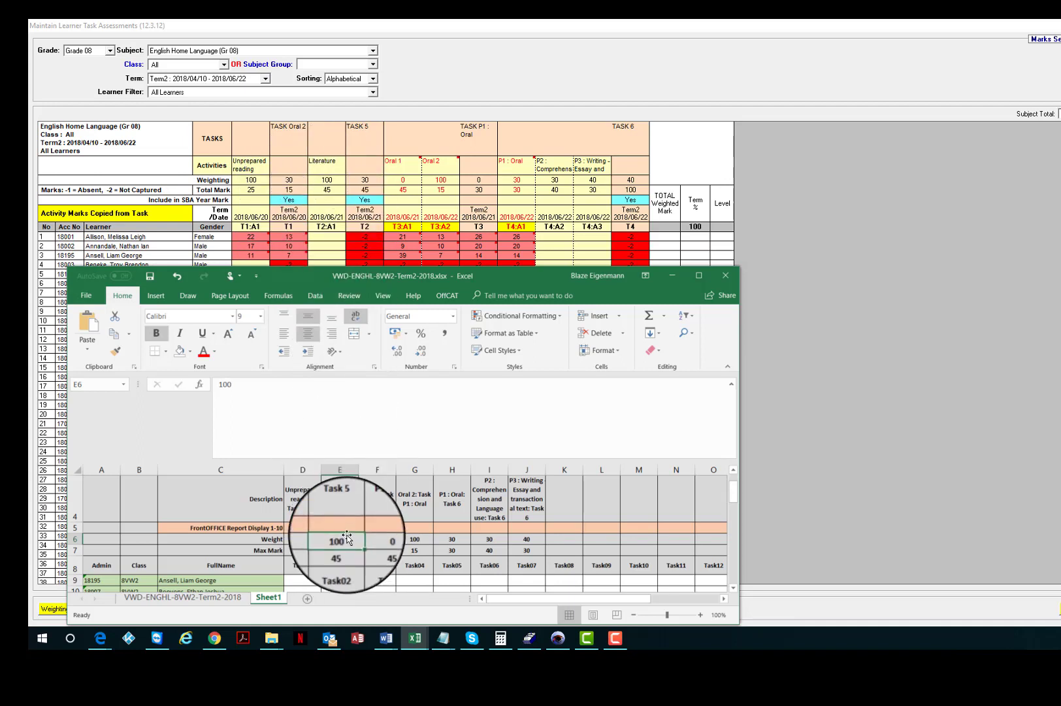
scroll(347, 539, "up", 1)
left_click(302, 492)
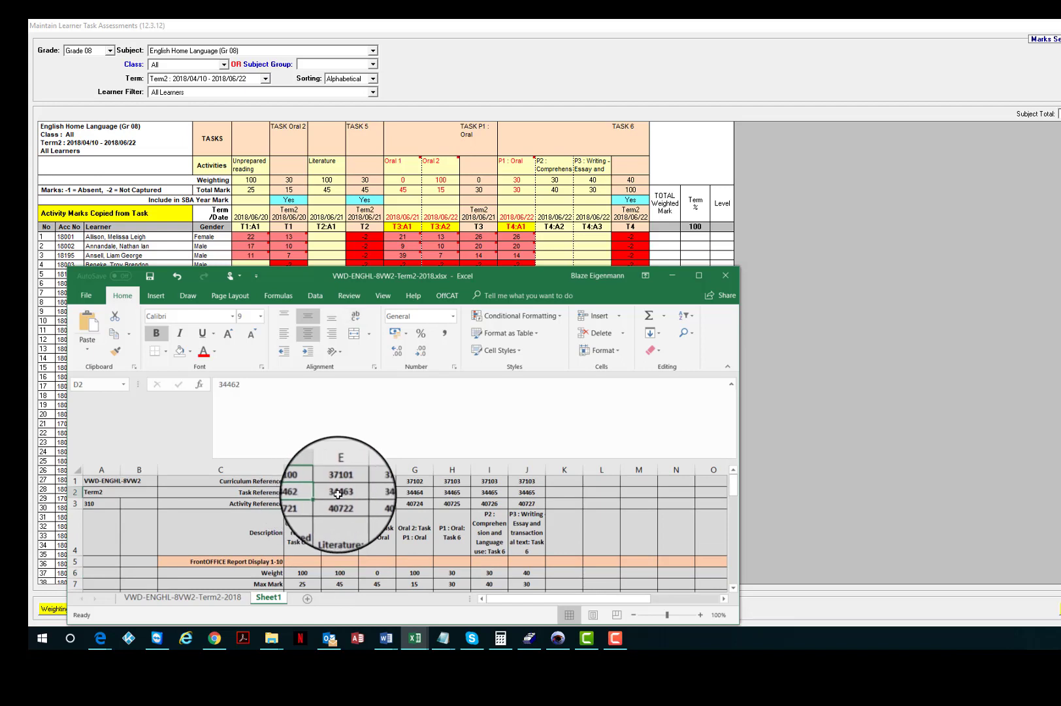
left_click(338, 493)
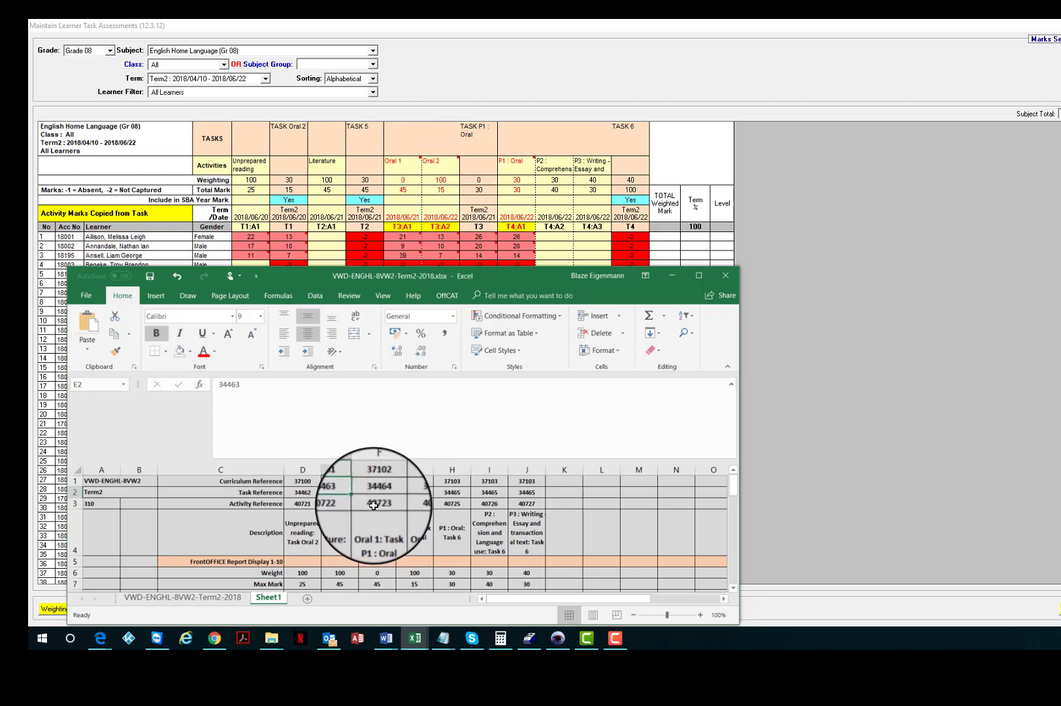
Examine the shared task reference, weights and maximum marks of Oral 1 and Oral 2, and the first learner's mark cells.
left_click_drag(383, 492, 410, 492)
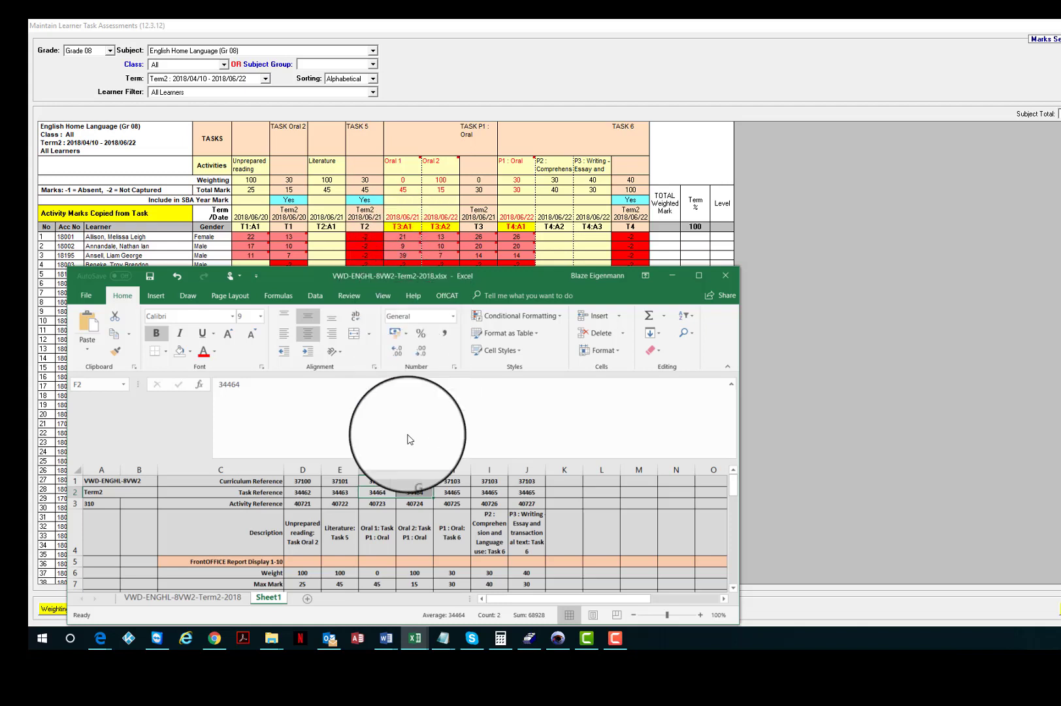
scroll(378, 549, "down", 1)
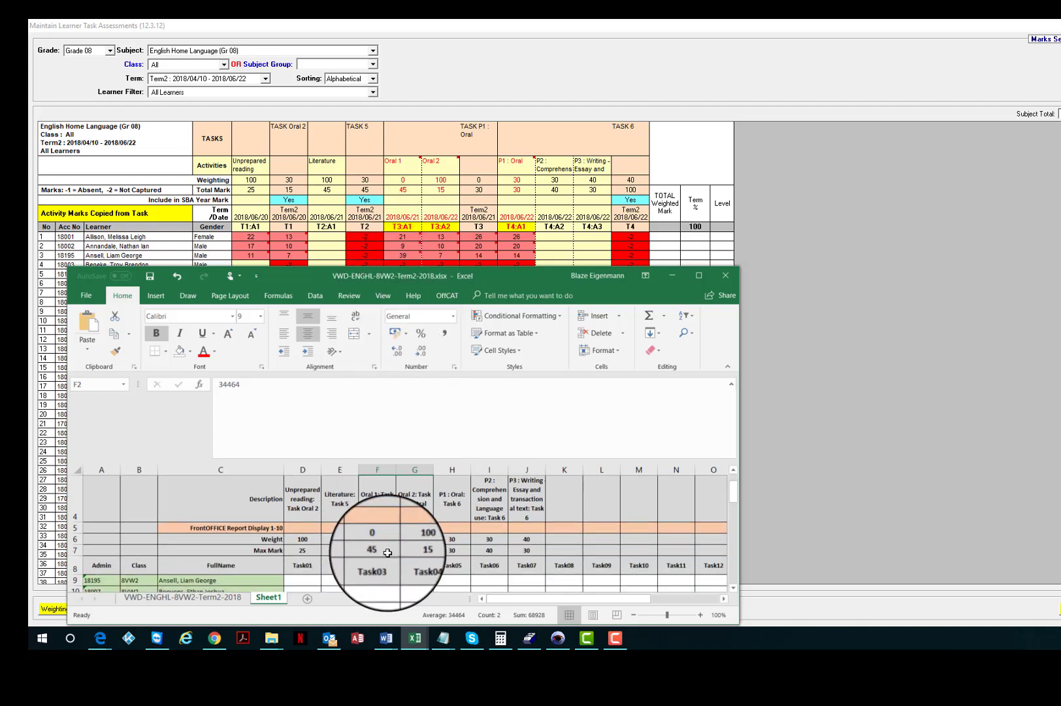
scroll(388, 552, "down", 1)
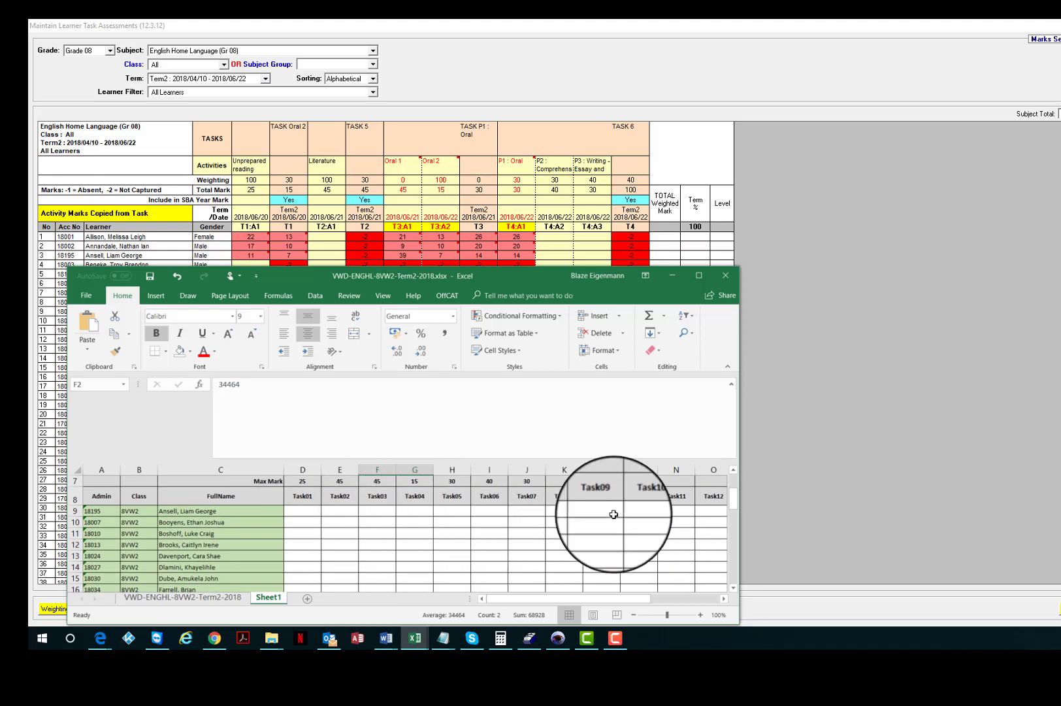
scroll(613, 515, "up", 1)
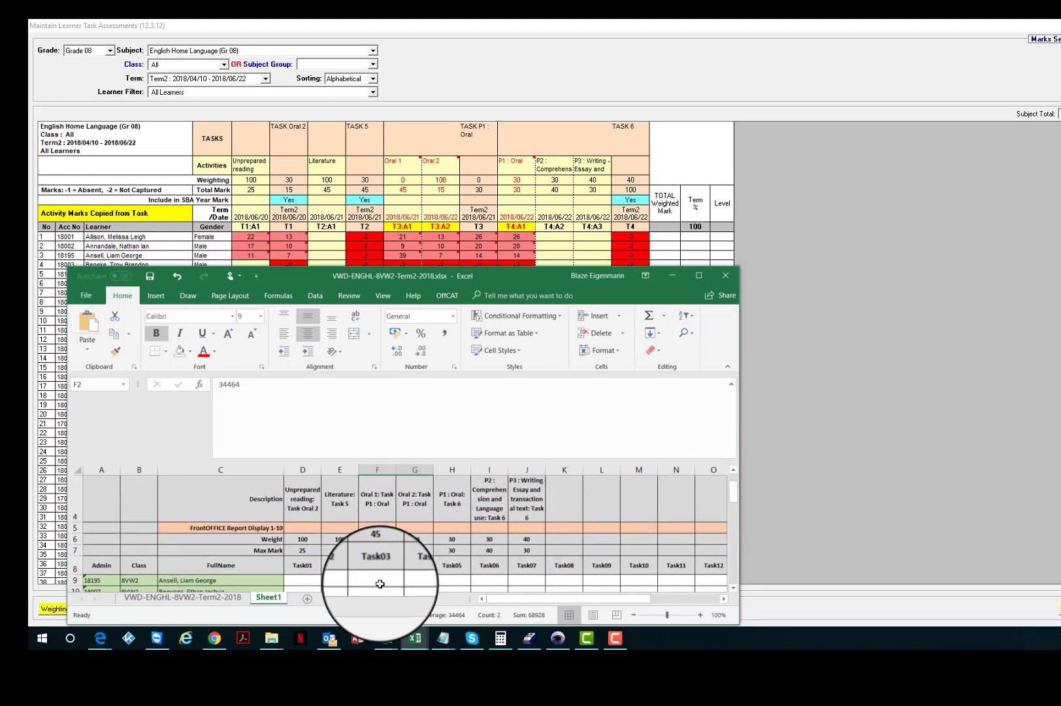
left_click_drag(380, 584, 402, 581)
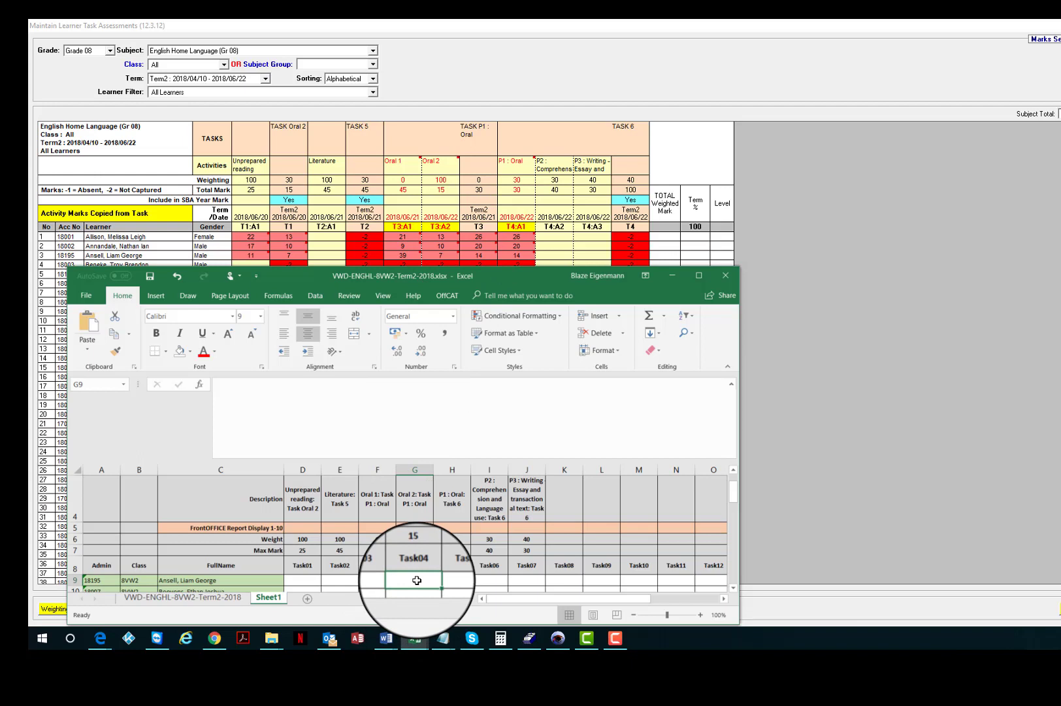
left_click_drag(381, 581, 400, 580)
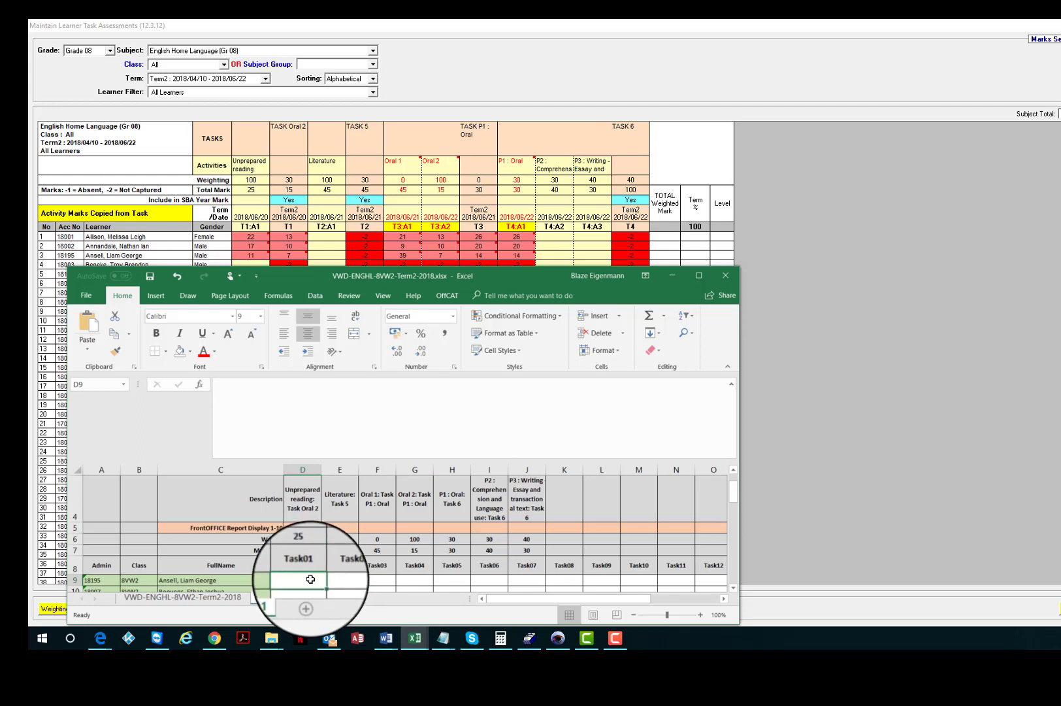
left_click_drag(413, 581, 448, 580)
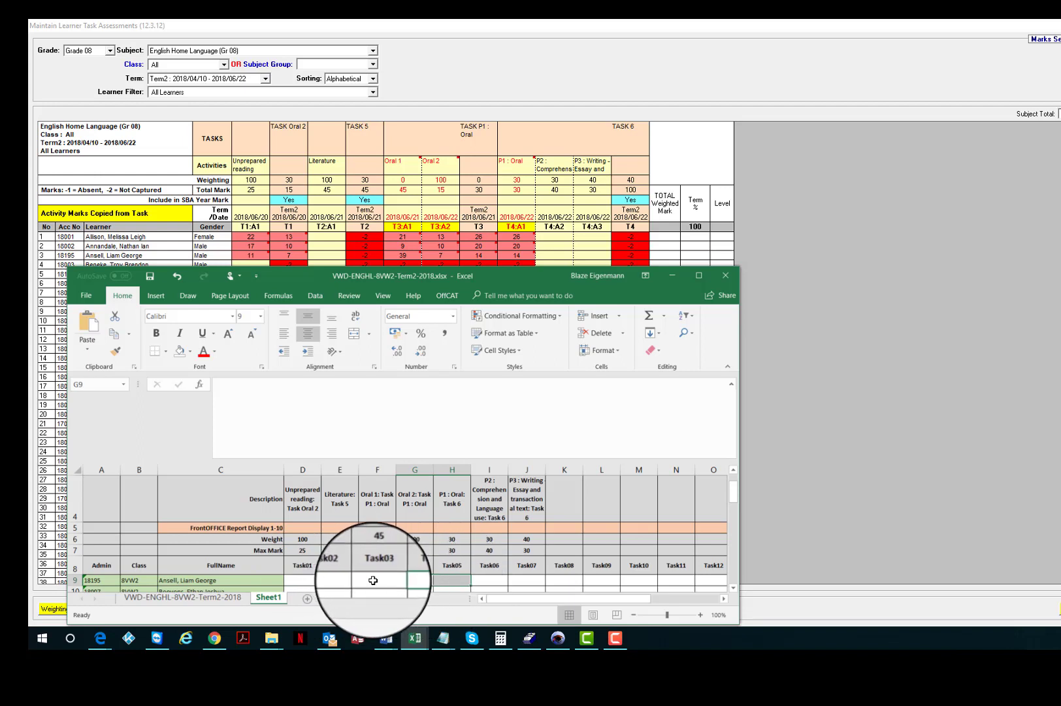
Check the activity and task references of Oral 1 and Oral 2 against the first learner's Task03 mark cell.
left_click(374, 581)
scroll(404, 575, "up", 1)
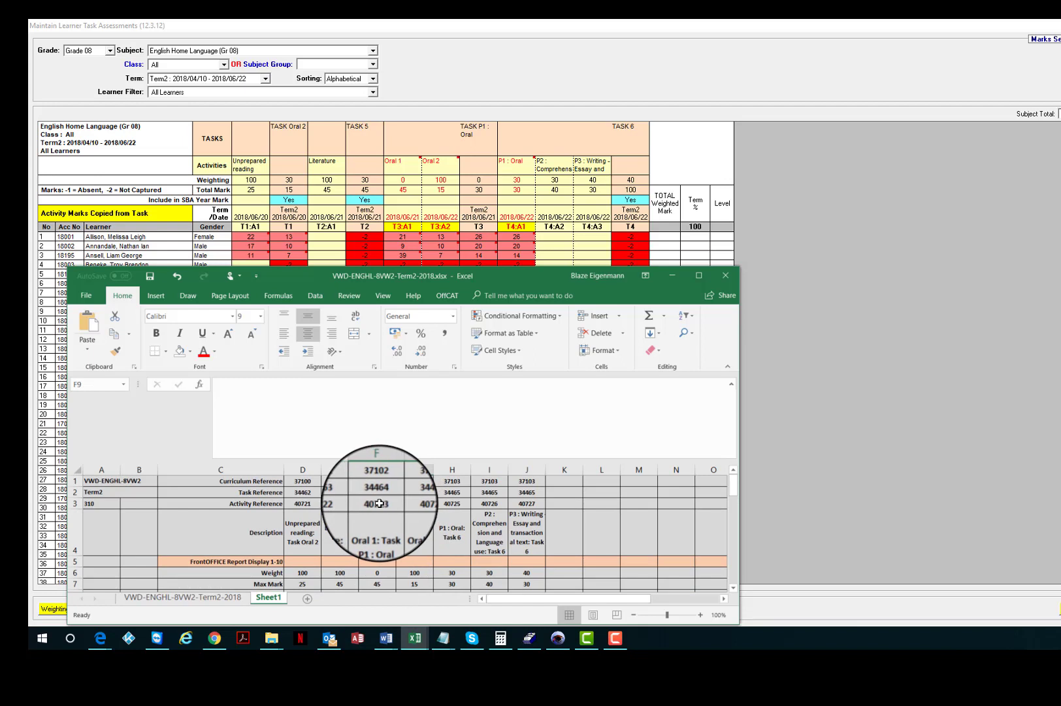
left_click_drag(381, 503, 405, 503)
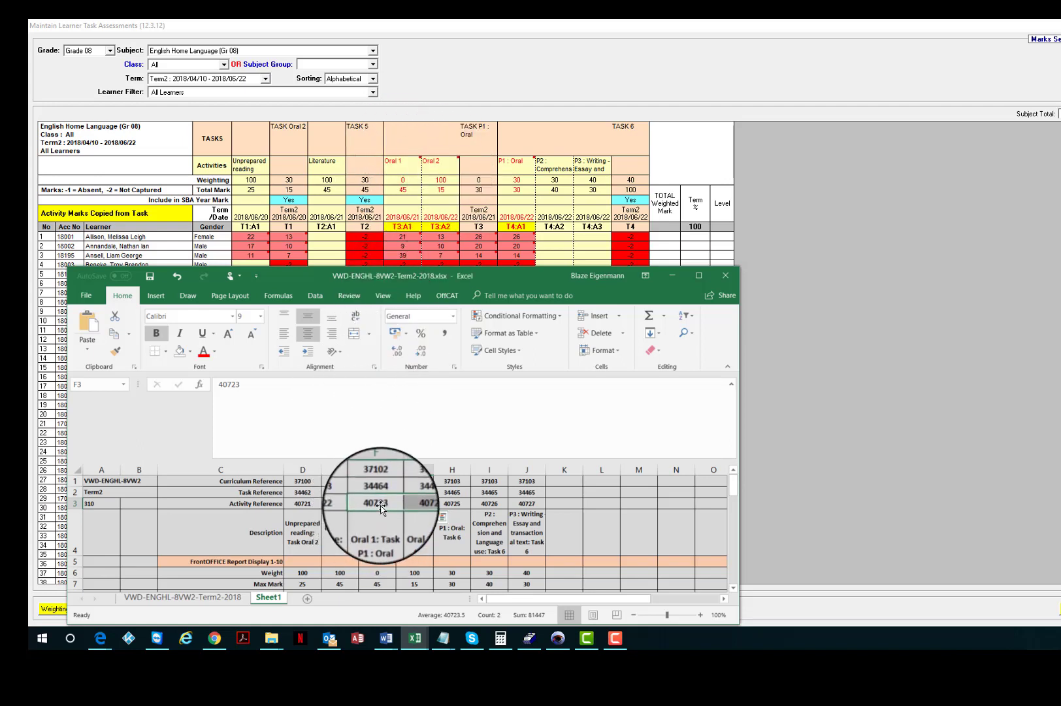
left_click_drag(379, 493, 410, 494)
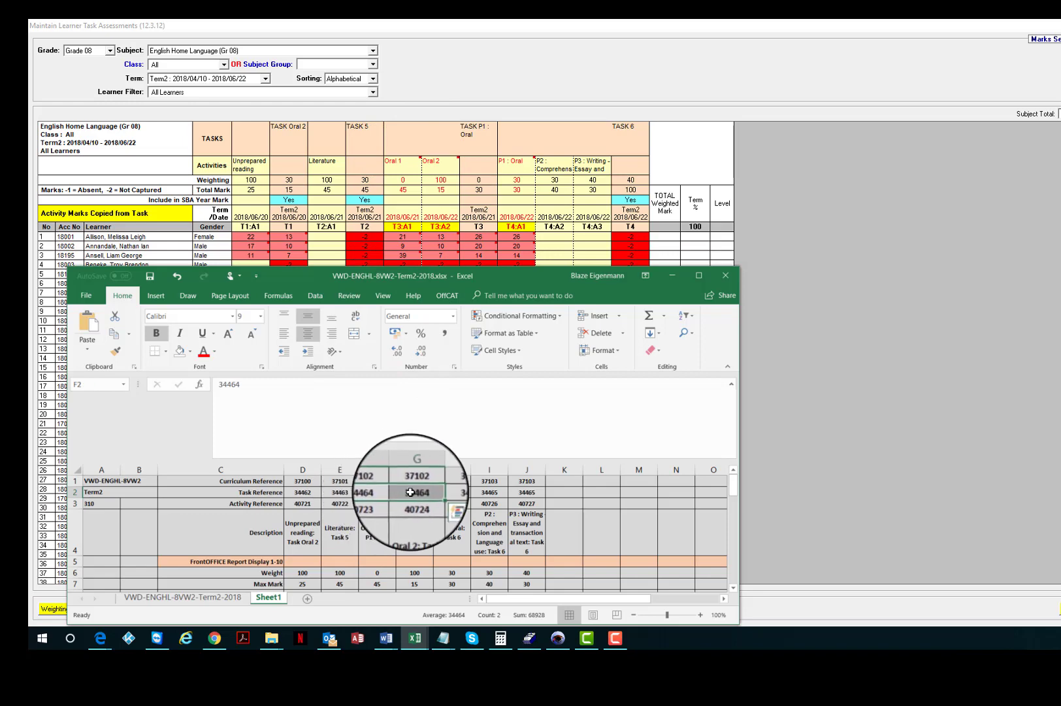
scroll(410, 502, "down", 1)
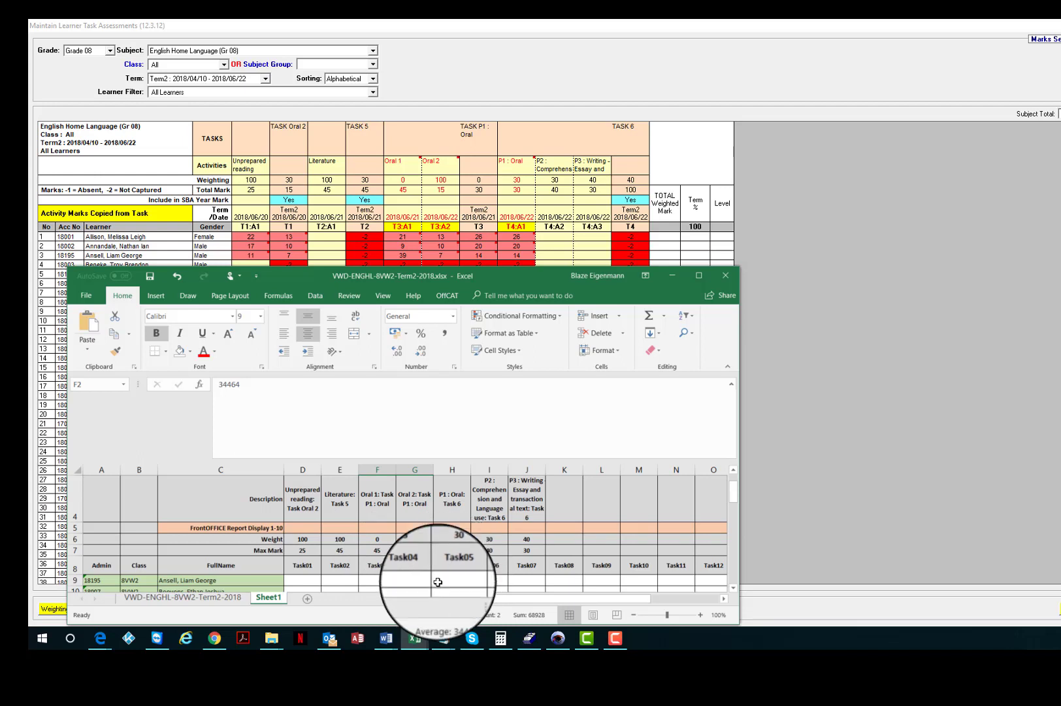
left_click(388, 579)
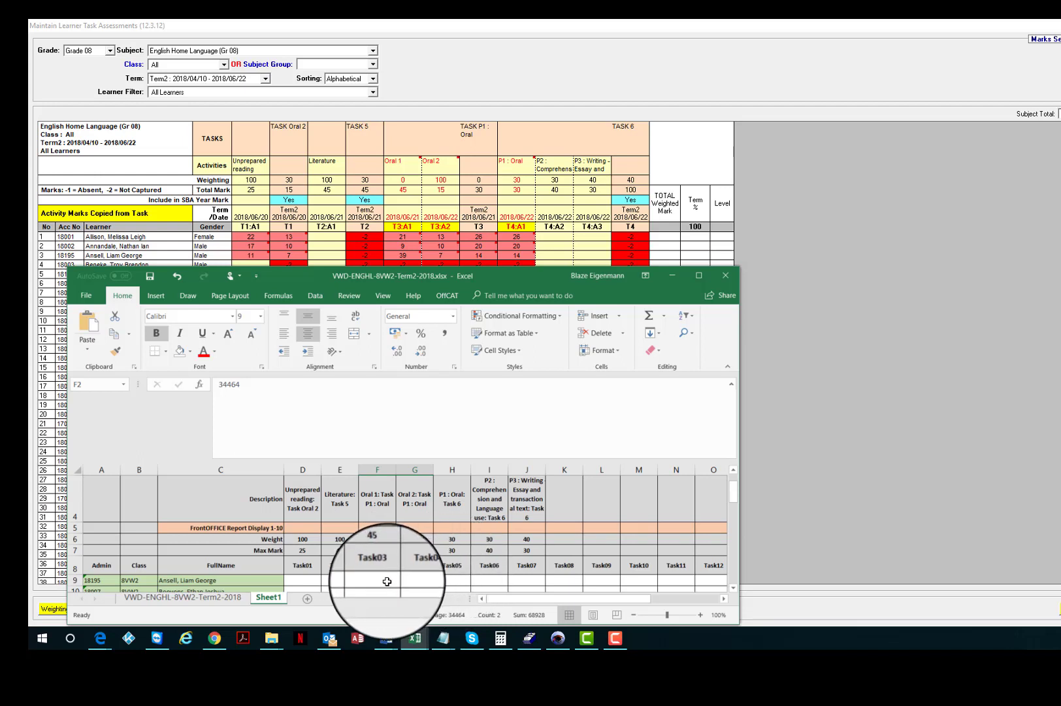
Fill the first learner's Task03 and Task04 mark cells, under Oral 1 and Oral 2, with standard red.
left_click_drag(419, 580, 418, 580)
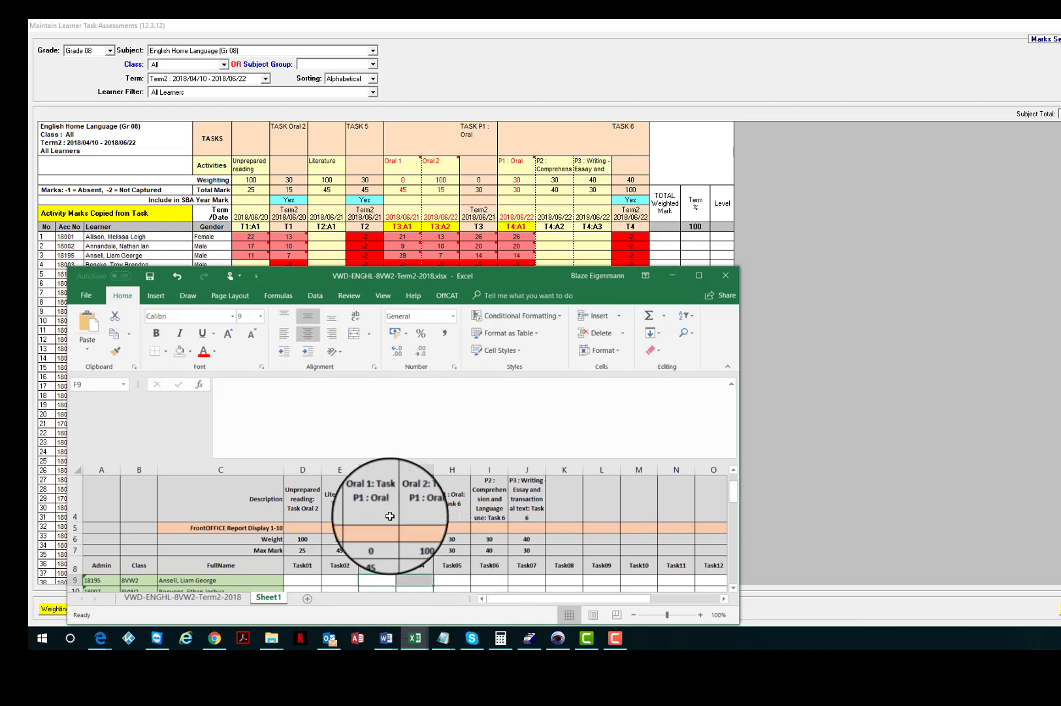
left_click(189, 351)
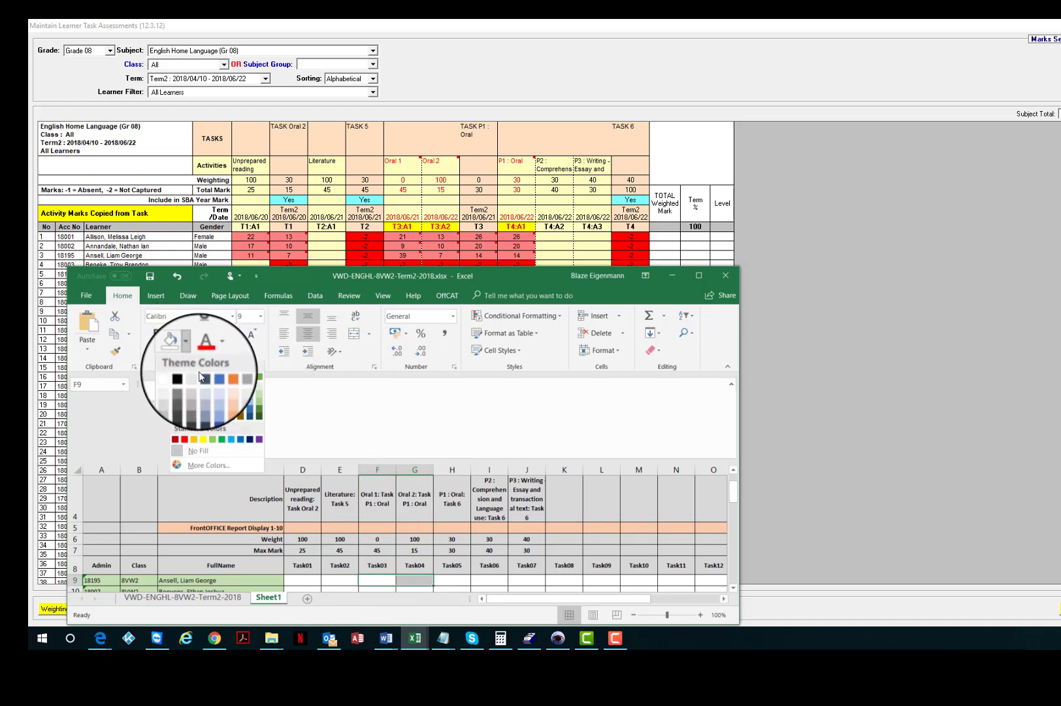
left_click(183, 439)
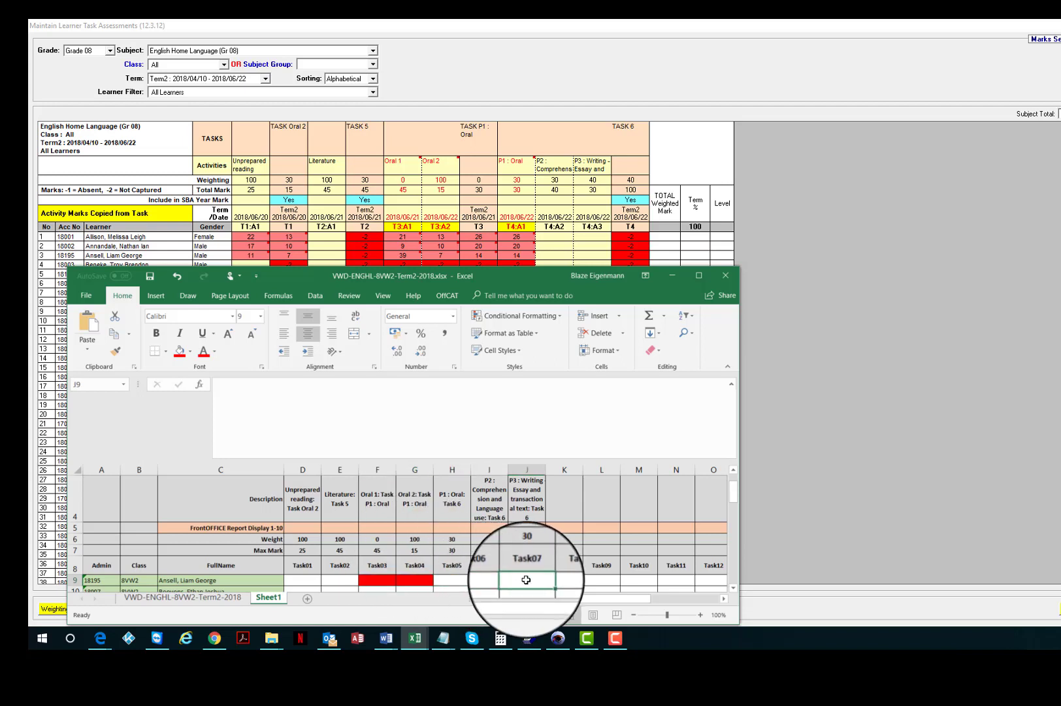
Apply the same red fill to the first learner's Task05 mark cell under P1 : Oral.
left_click(379, 580)
key("Tab")
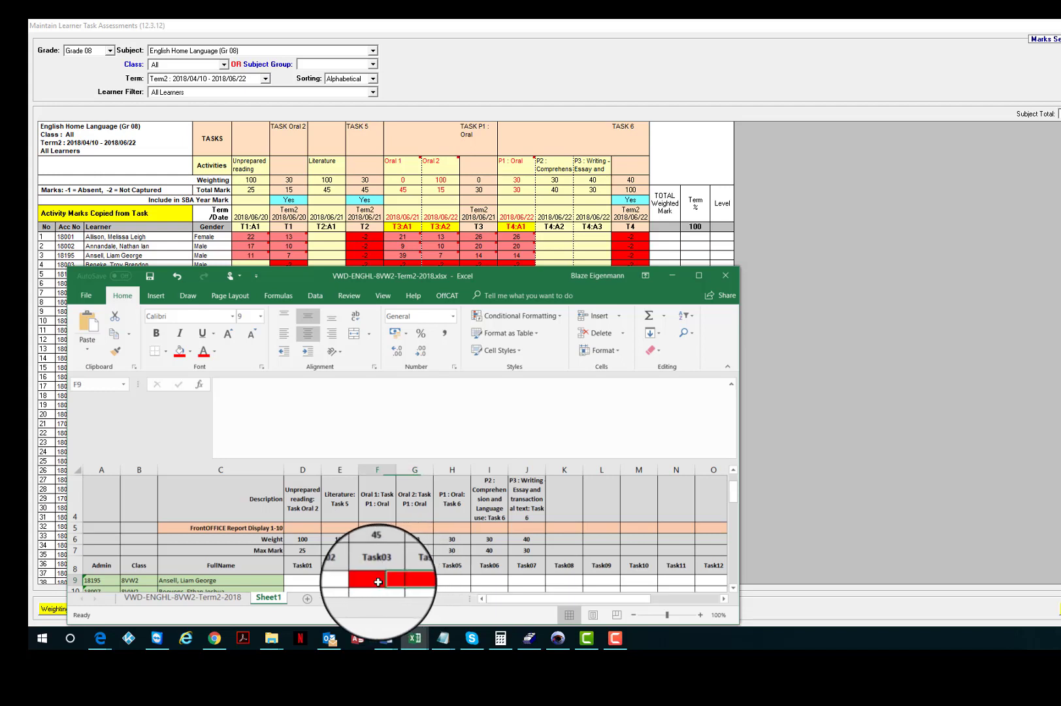
left_click_drag(378, 581, 413, 580)
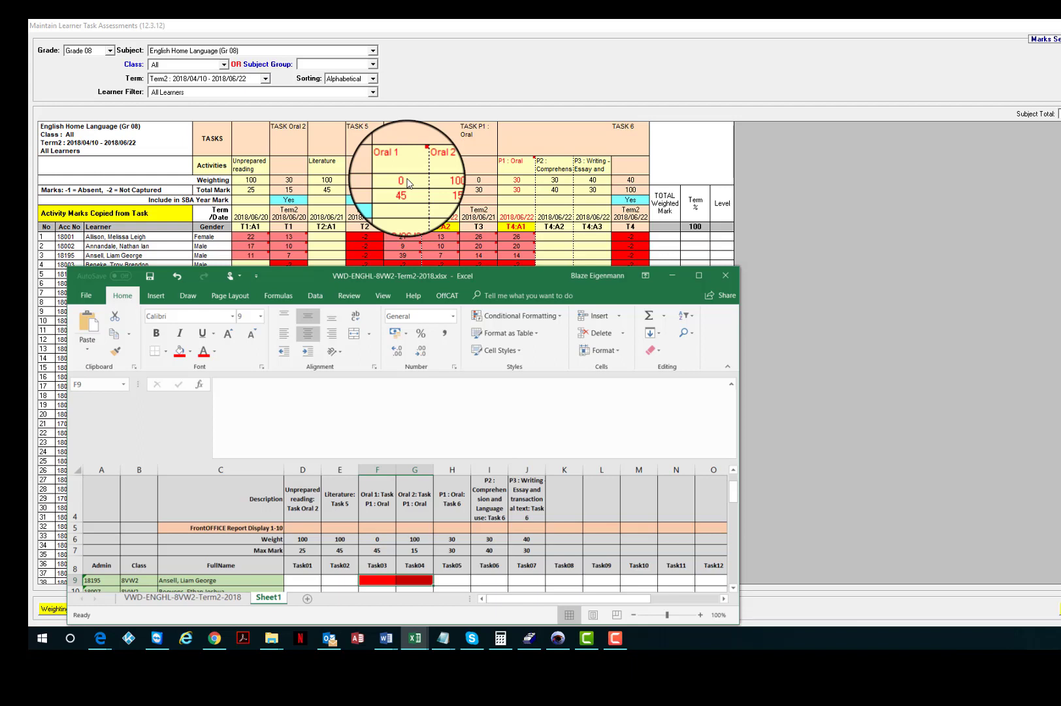
left_click(458, 580)
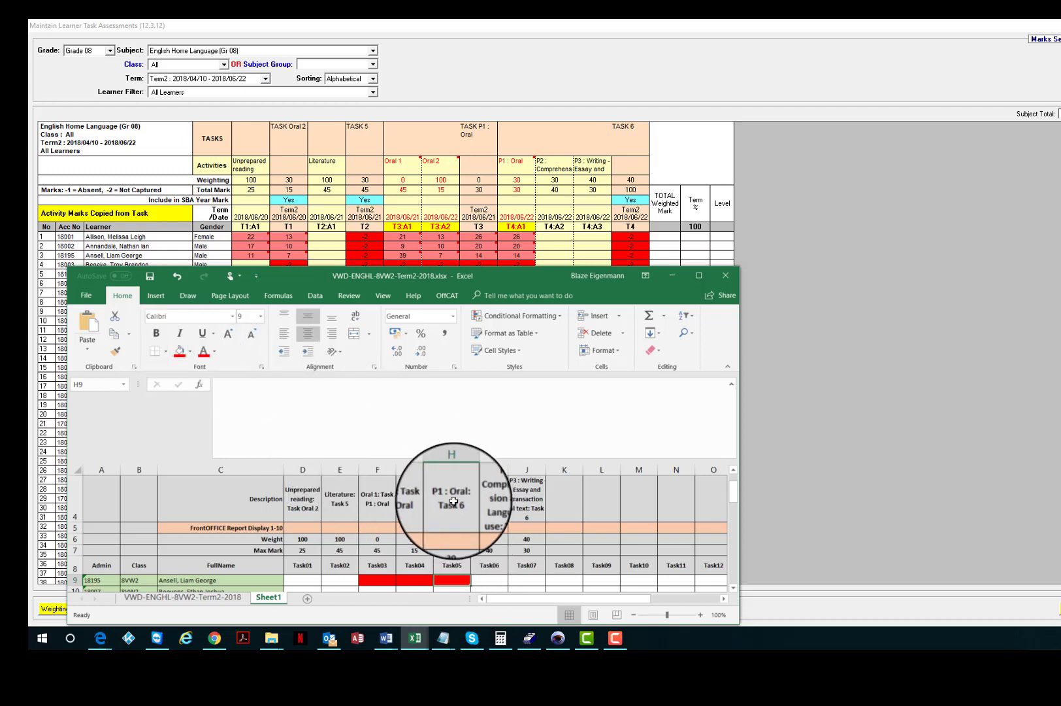
Compare the weights and maximum marks of the Unprepared reading column with those of the three red-marked oral columns.
left_click_drag(452, 501, 451, 561)
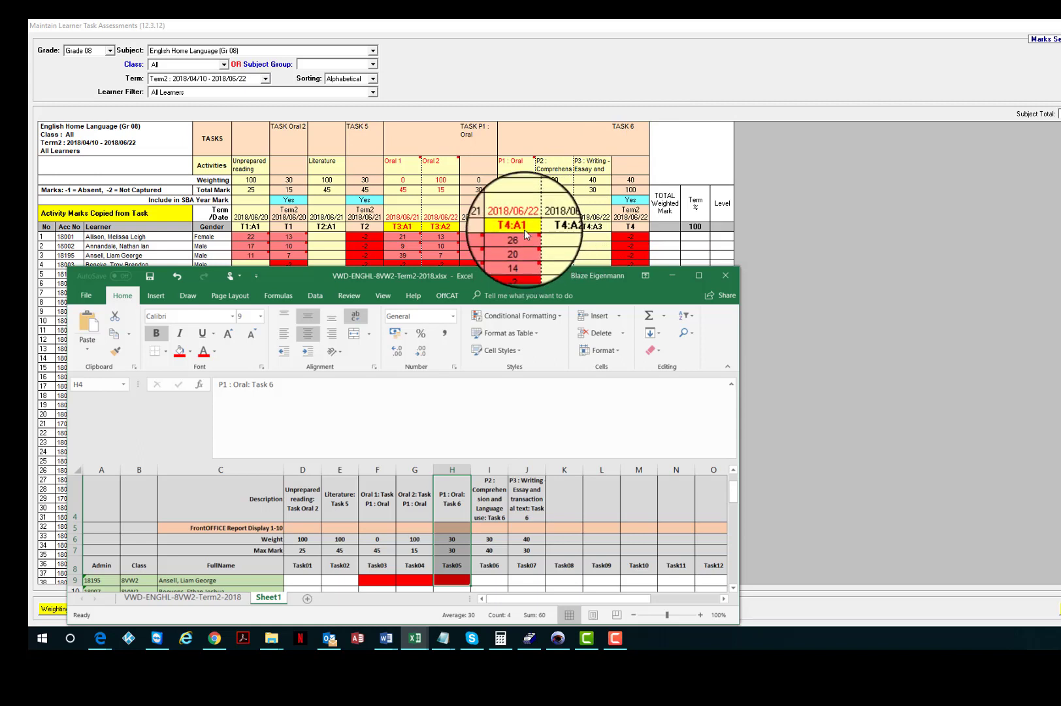
left_click(306, 580)
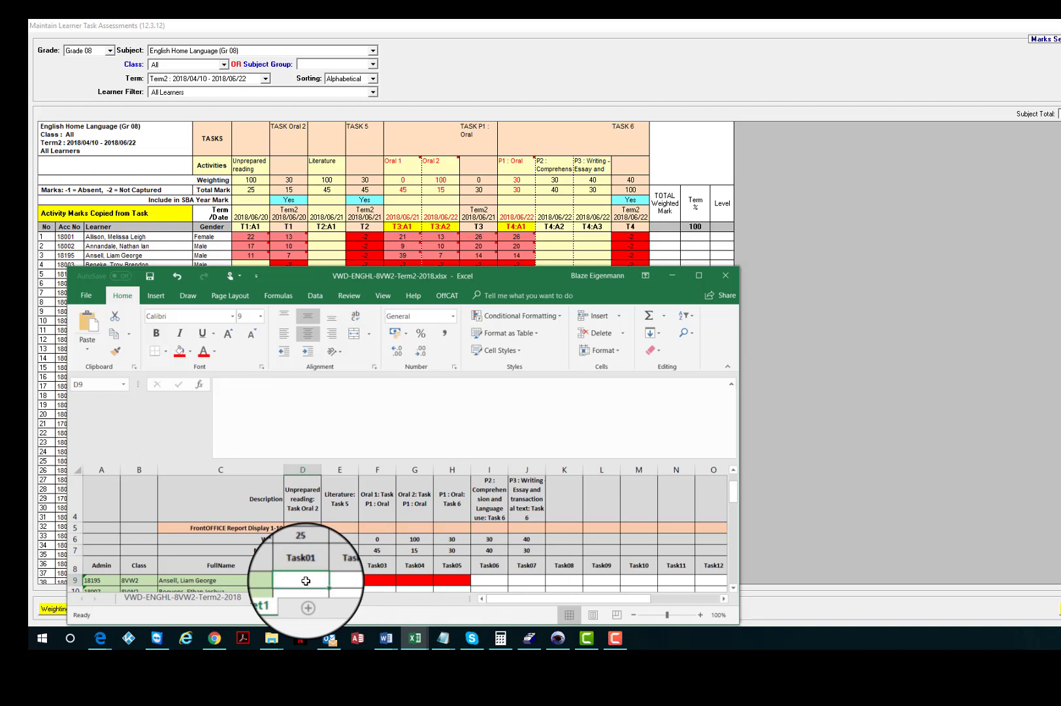
left_click_drag(306, 581, 303, 539)
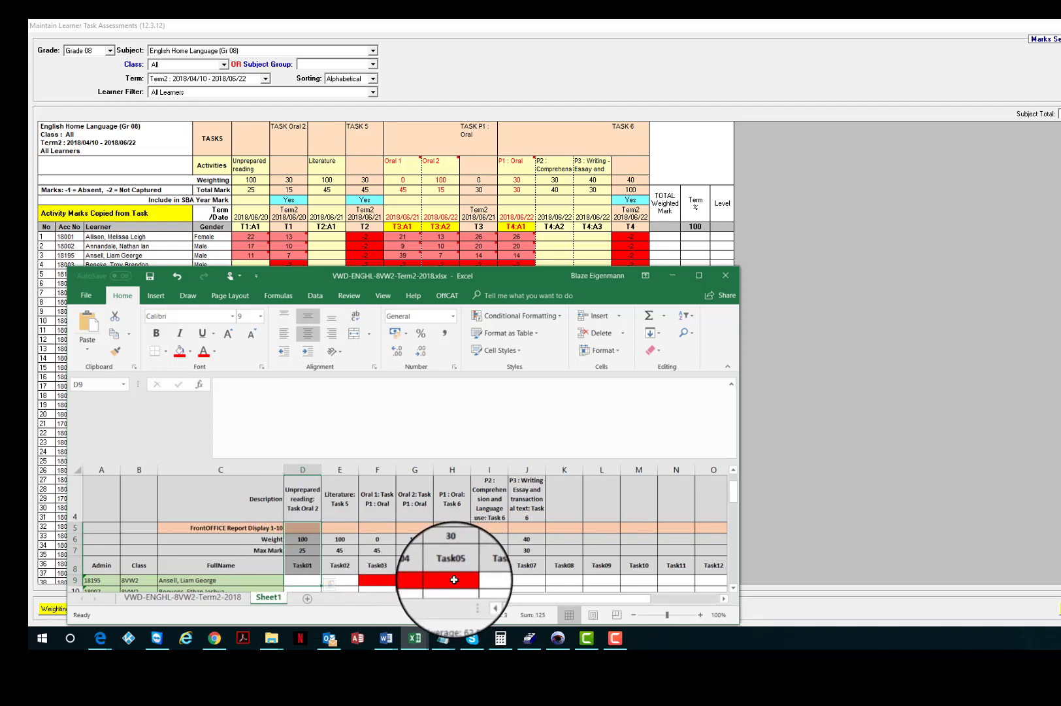
left_click_drag(454, 580, 428, 555)
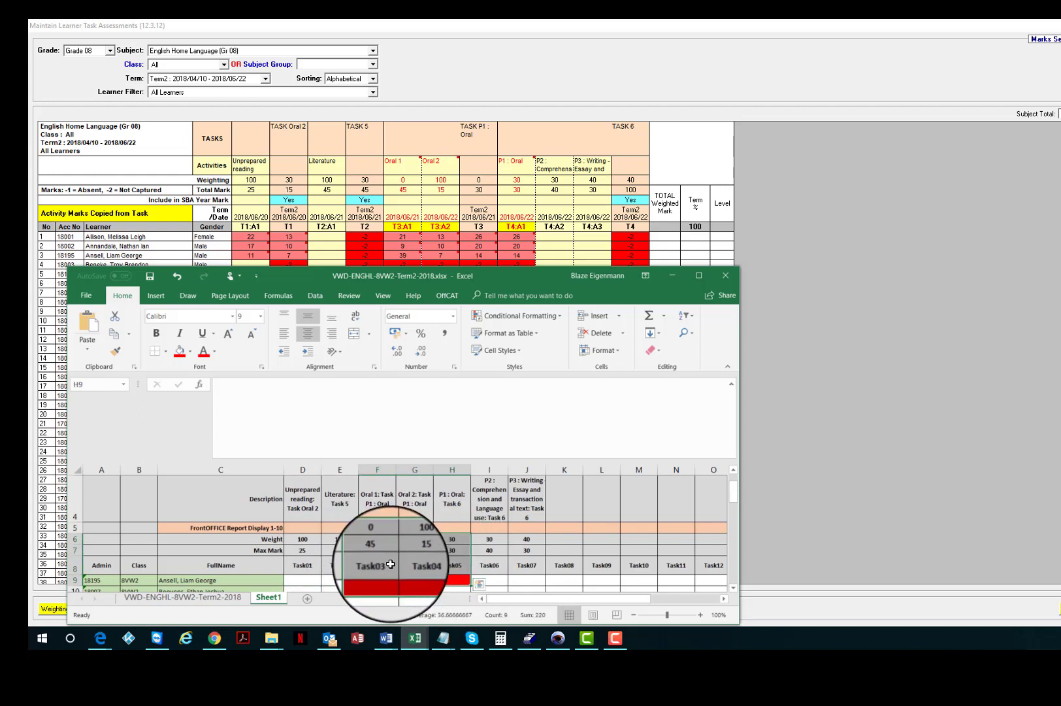
left_click(377, 539)
left_click_drag(378, 539, 465, 581)
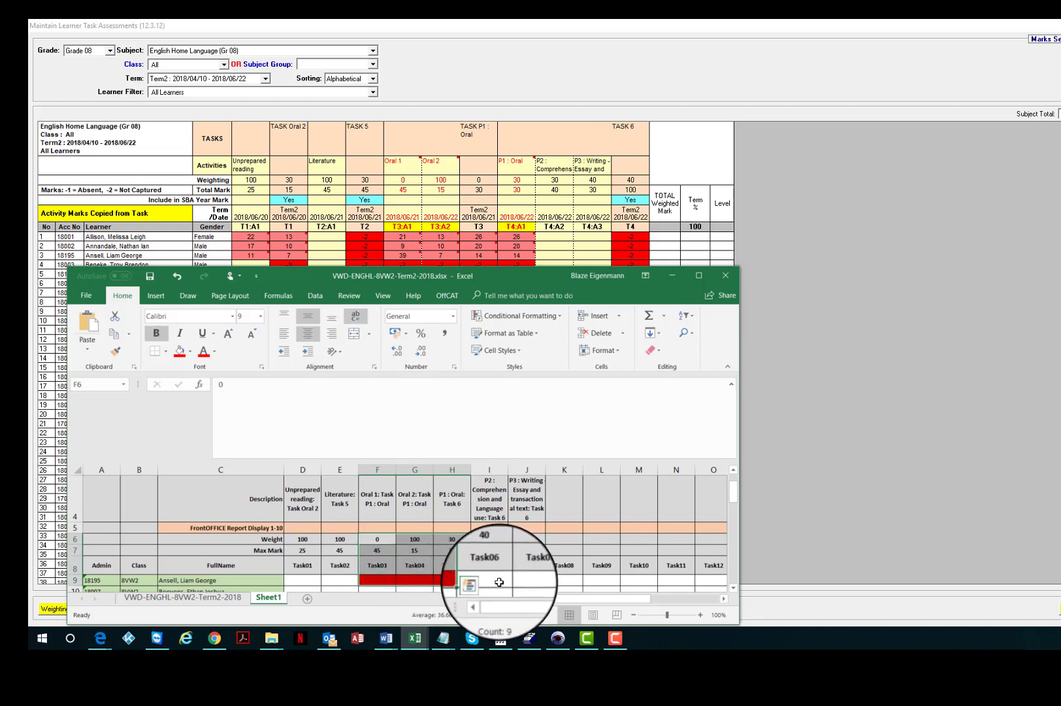
Review the first learner's mark cells from Task01 through Task07, including the three that belong to Task 6.
left_click(497, 581)
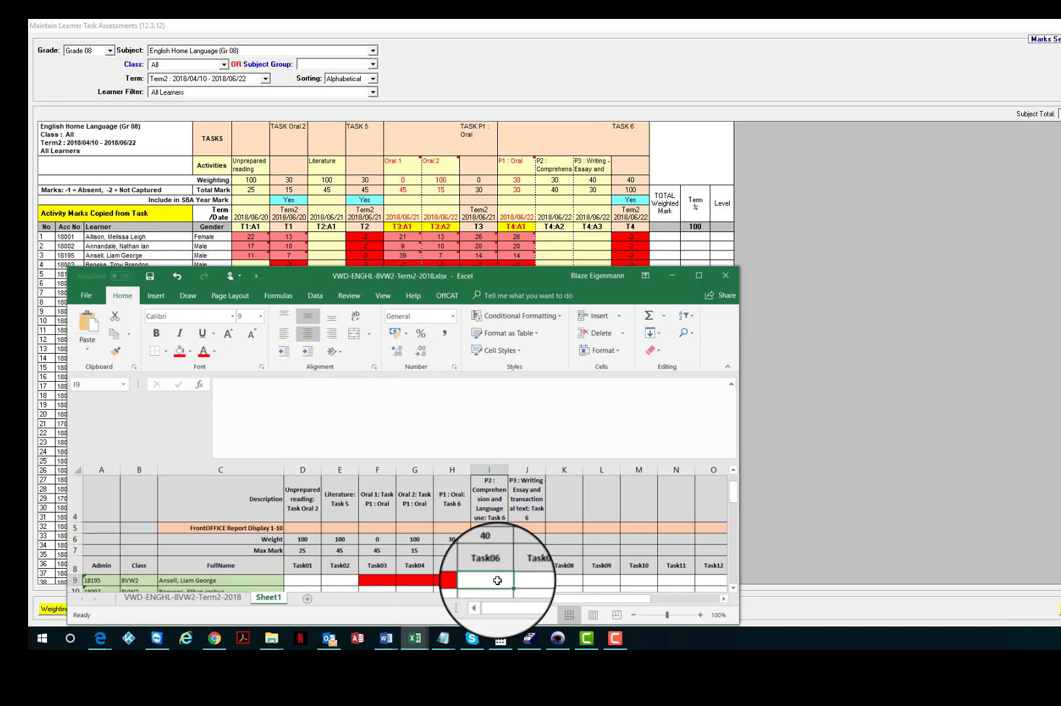
left_click_drag(458, 581, 526, 580)
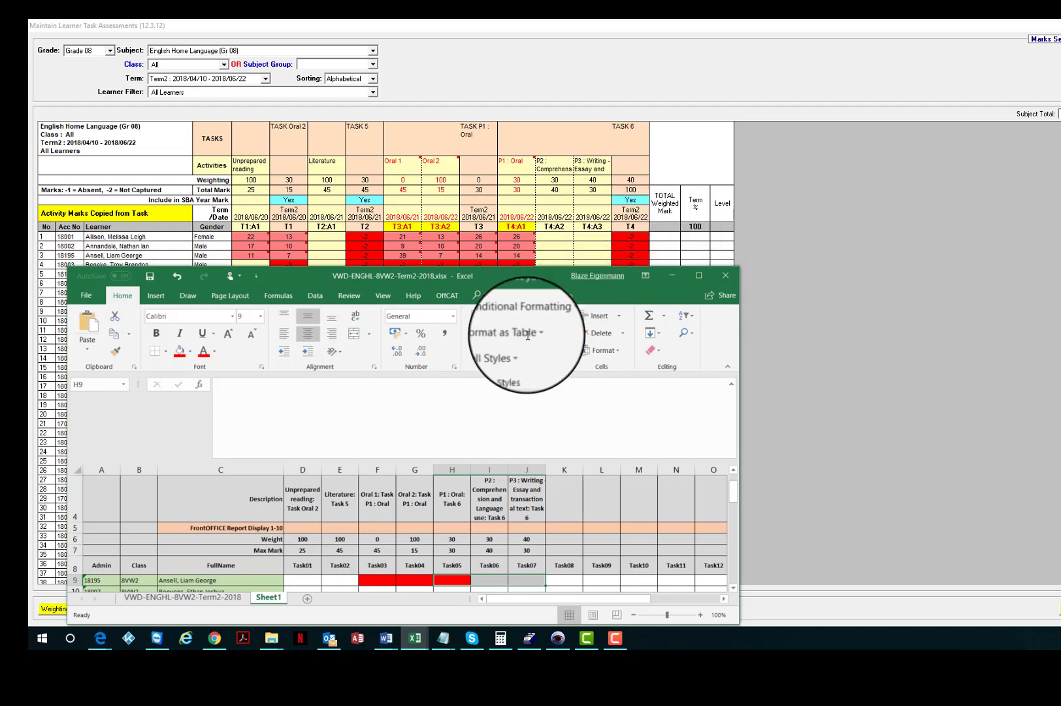
left_click(490, 582)
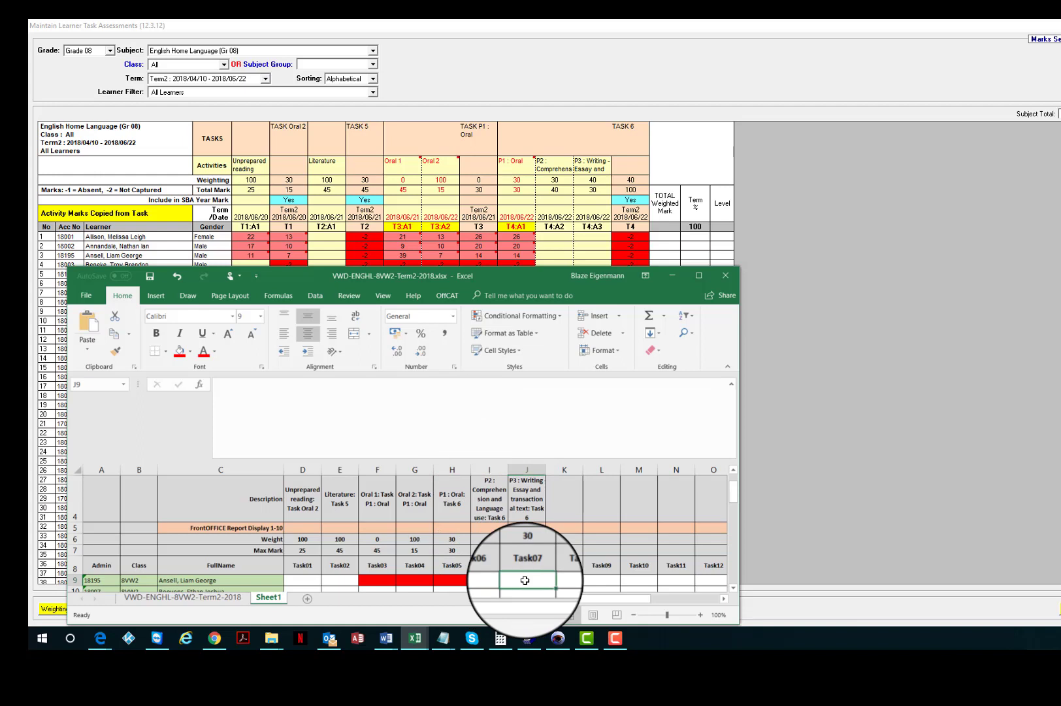
left_click_drag(525, 580, 306, 578)
left_click(304, 579)
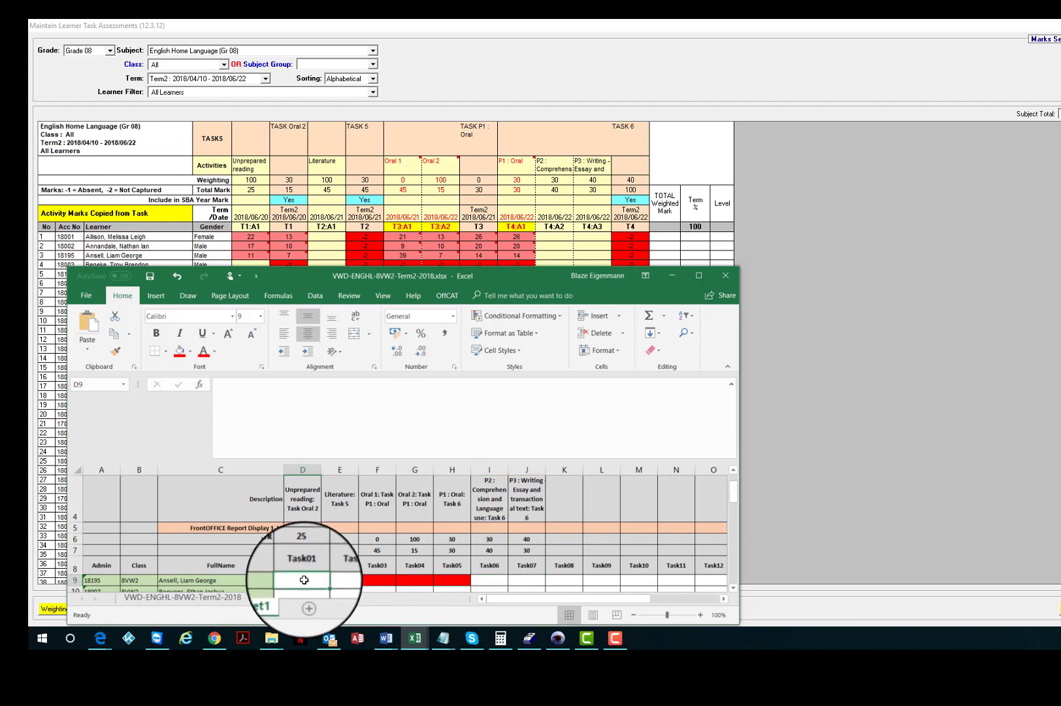
left_click_drag(304, 580, 523, 579)
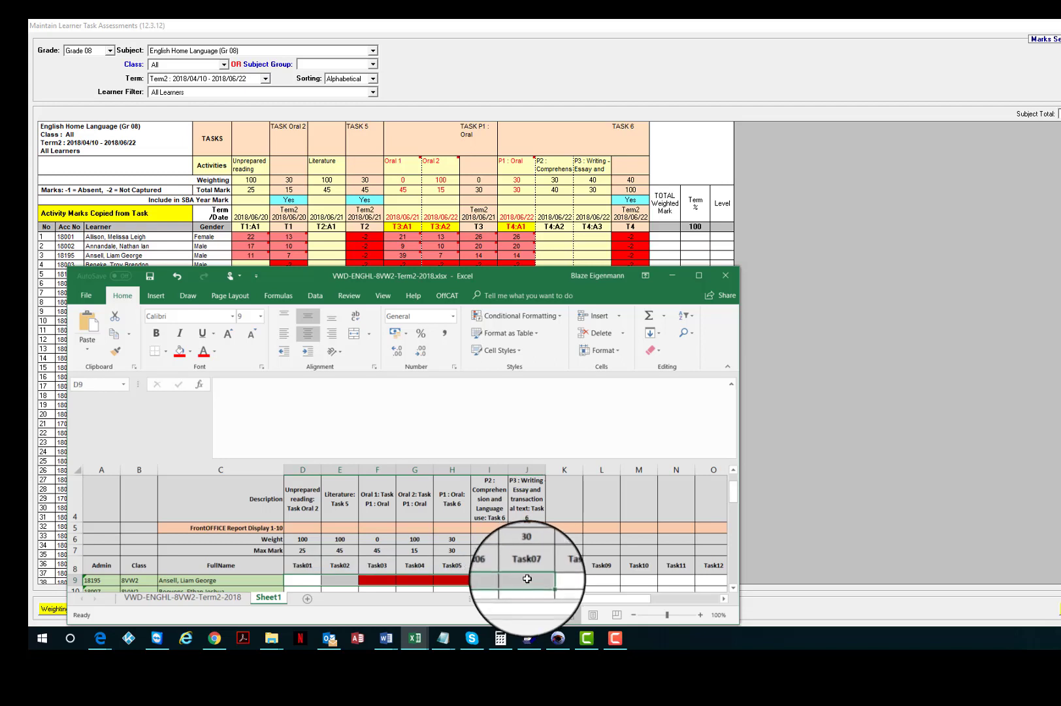
left_click(523, 578)
left_click(300, 580, "shift")
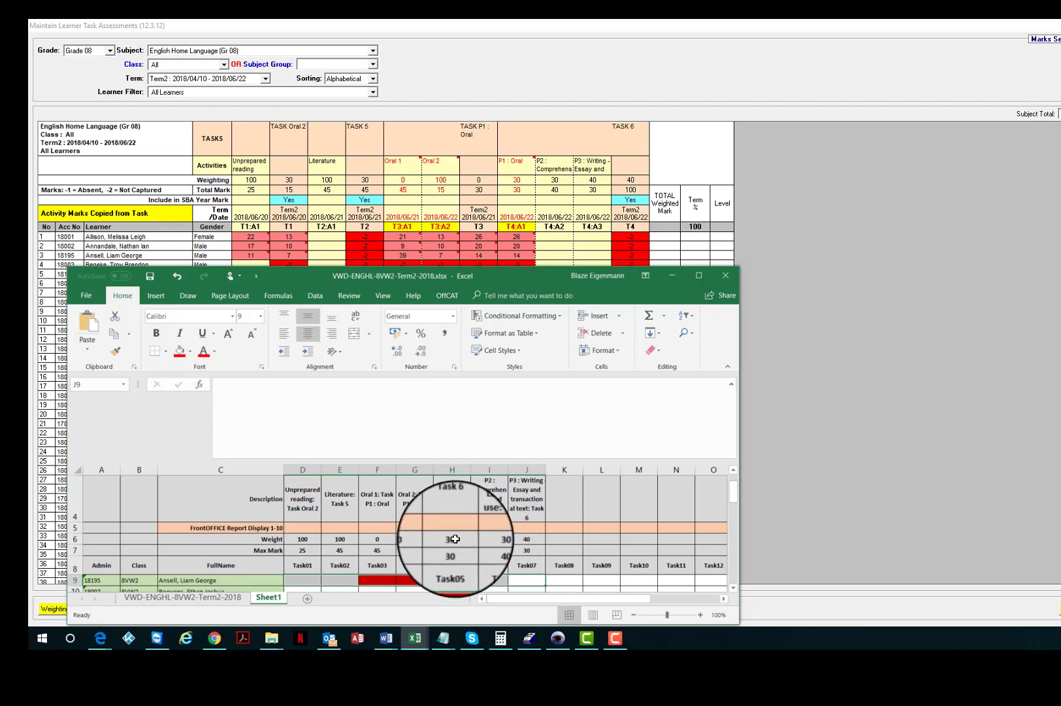
Examine the weights and descriptions of the P1, P2 and P3 activities and match them to Task 6 in the assessment grid.
left_click(455, 539)
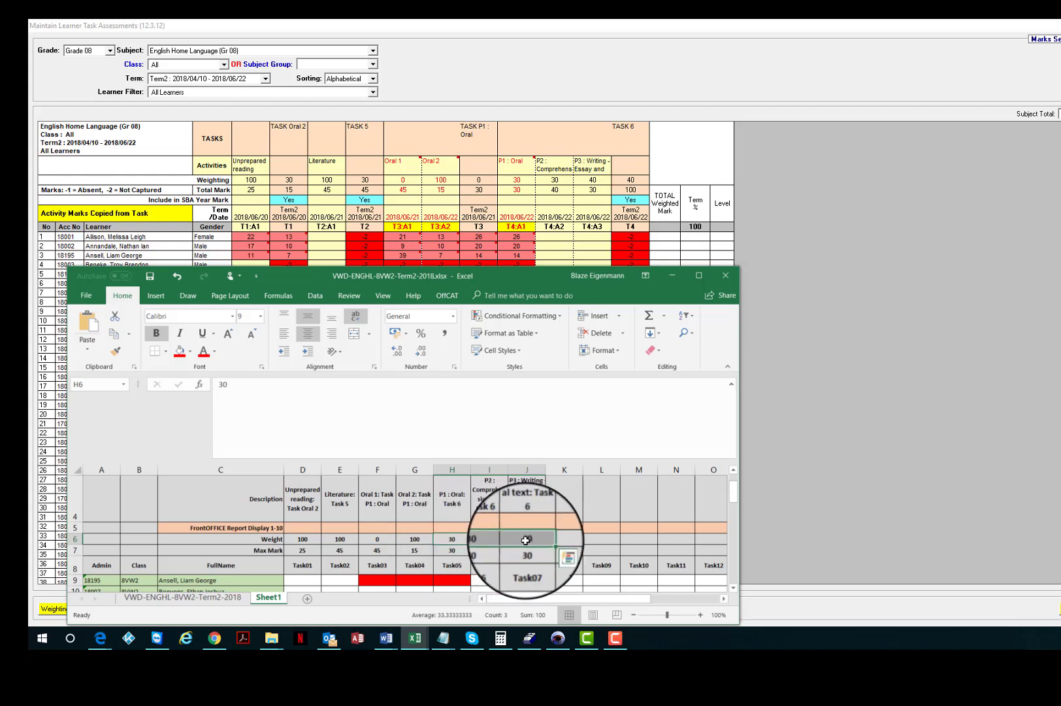
scroll(526, 541, "up", 1)
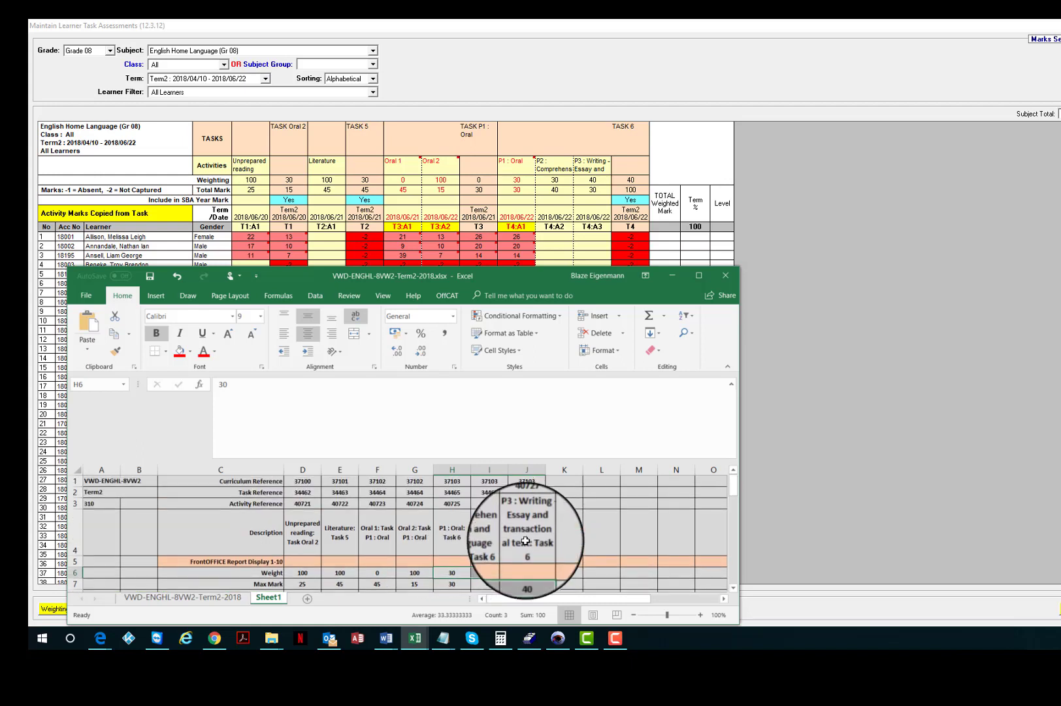
scroll(527, 540, "down", 1)
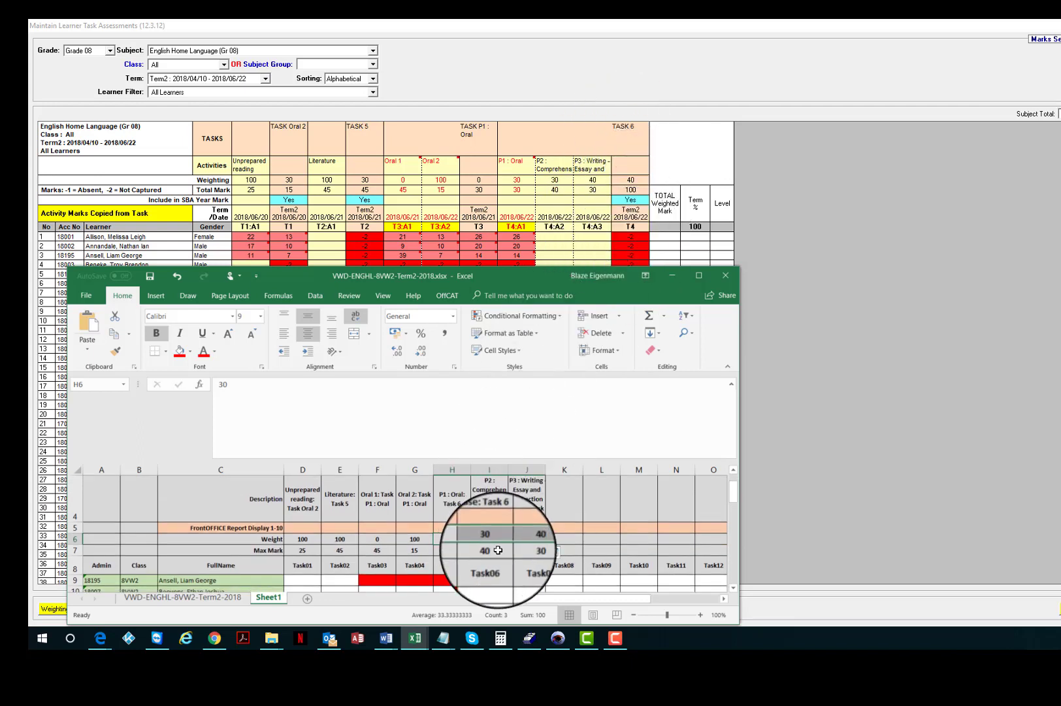
scroll(498, 550, "up", 1)
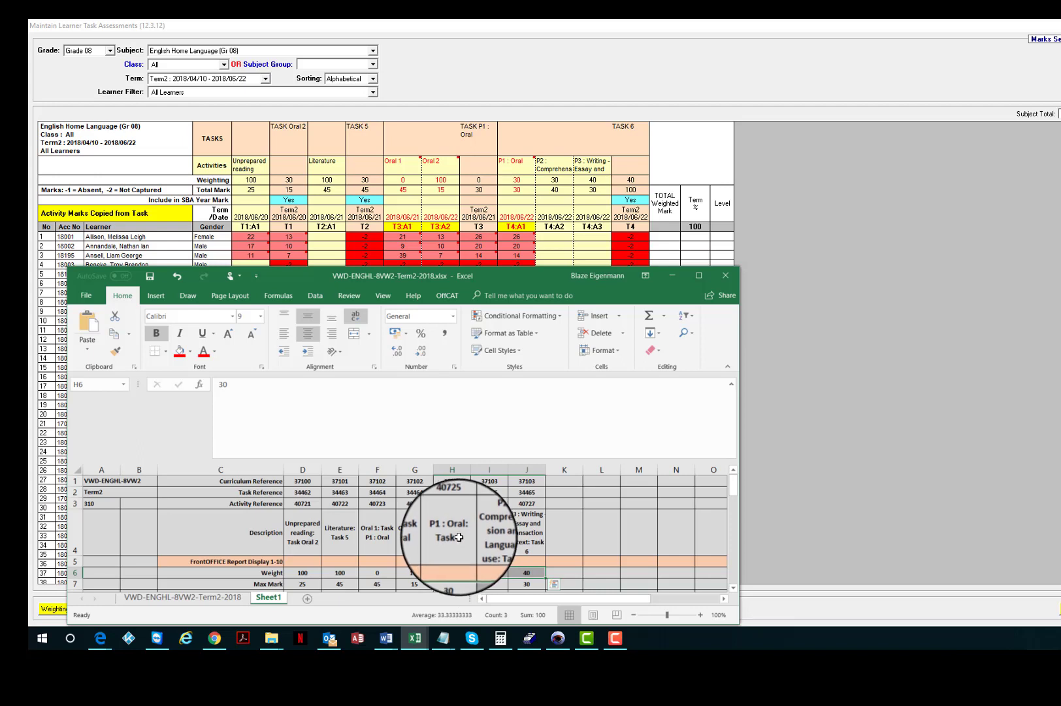
left_click(460, 539)
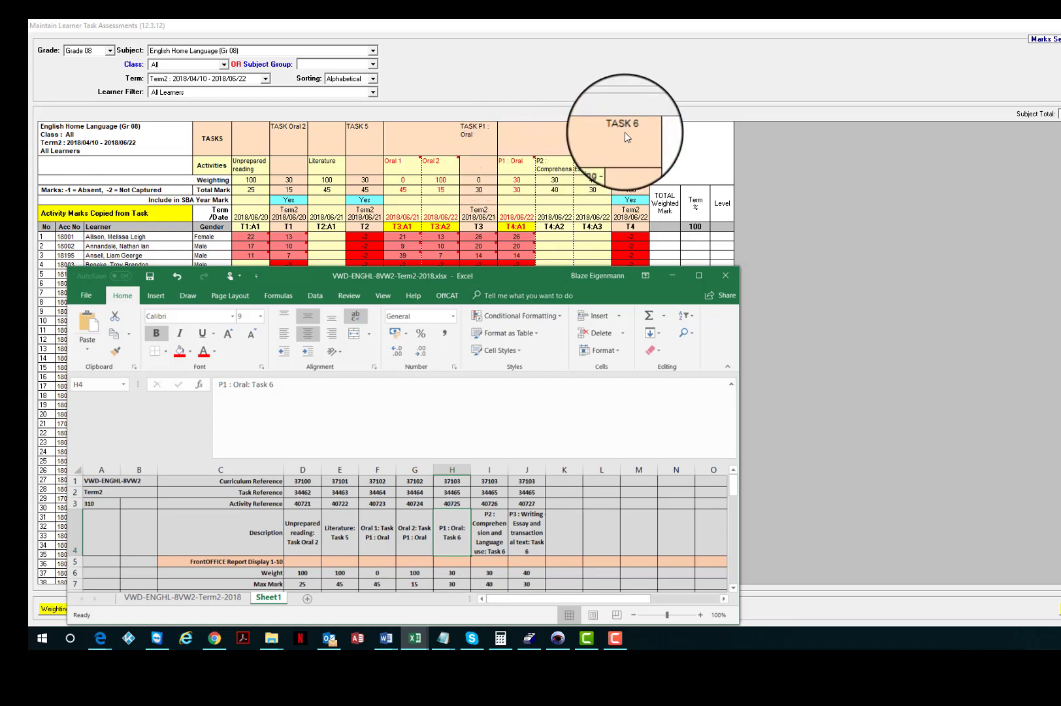
left_click(493, 534)
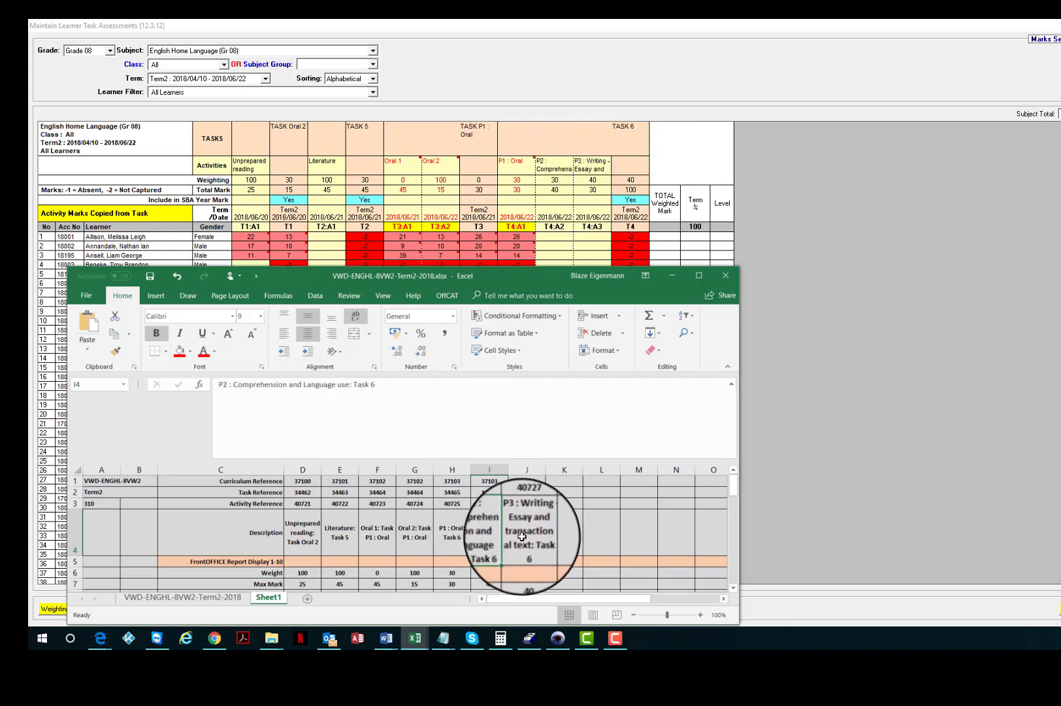
left_click(522, 533)
left_click(455, 534)
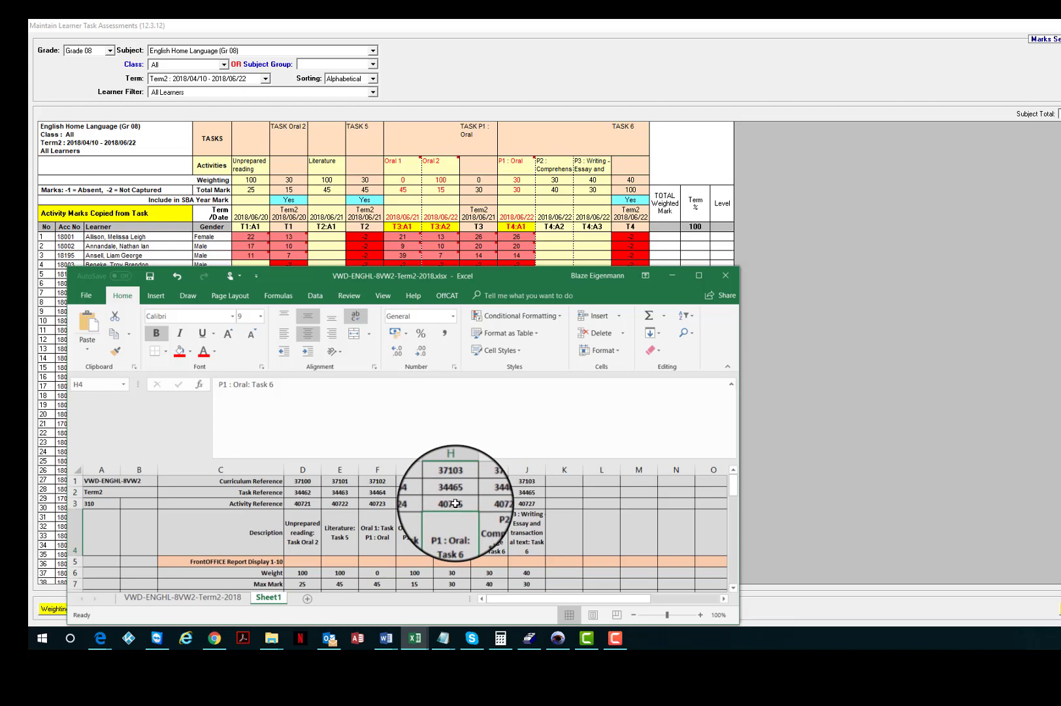
Compare the activity references and task references of the three Task 6 columns.
left_click_drag(456, 503, 523, 502)
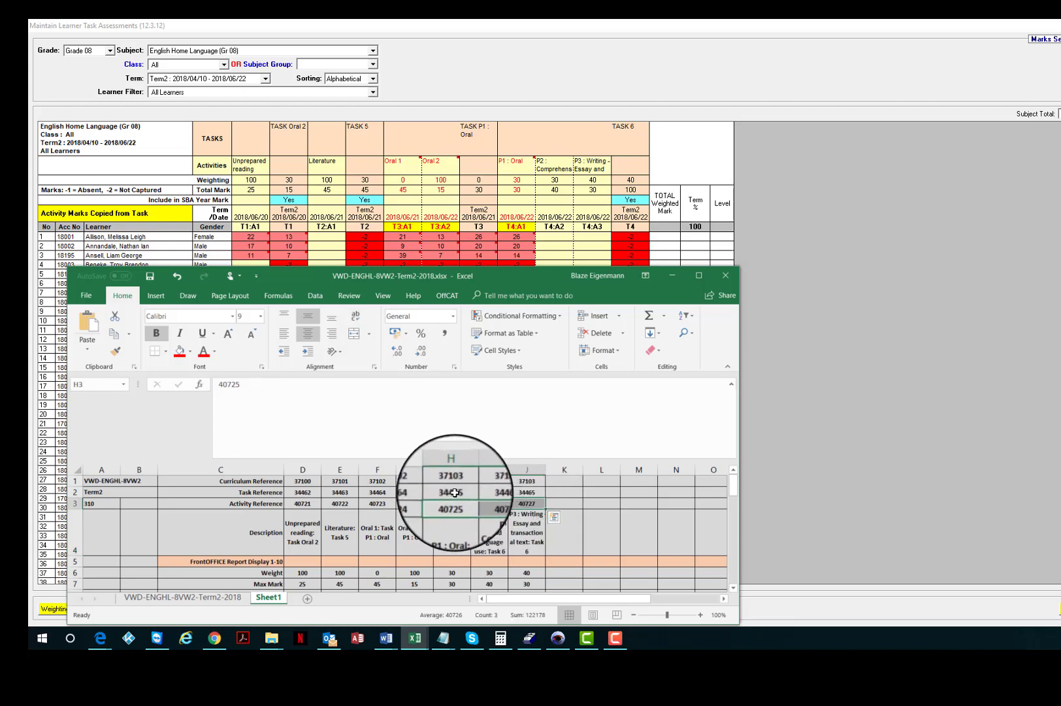
left_click_drag(451, 492, 525, 491)
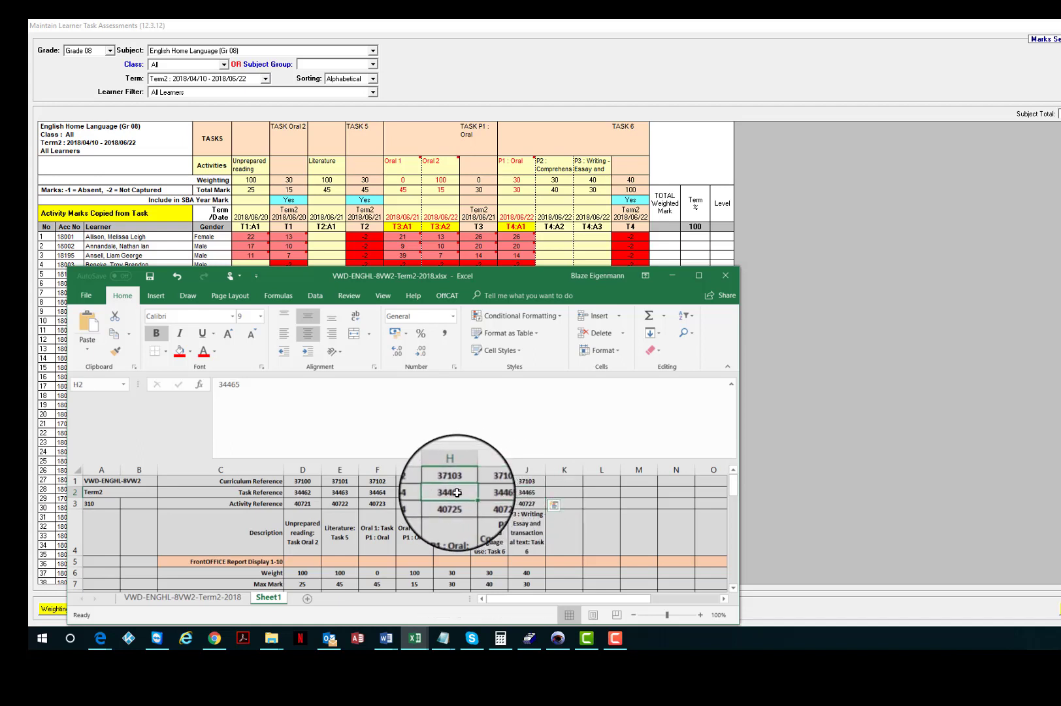
left_click_drag(457, 492, 520, 491)
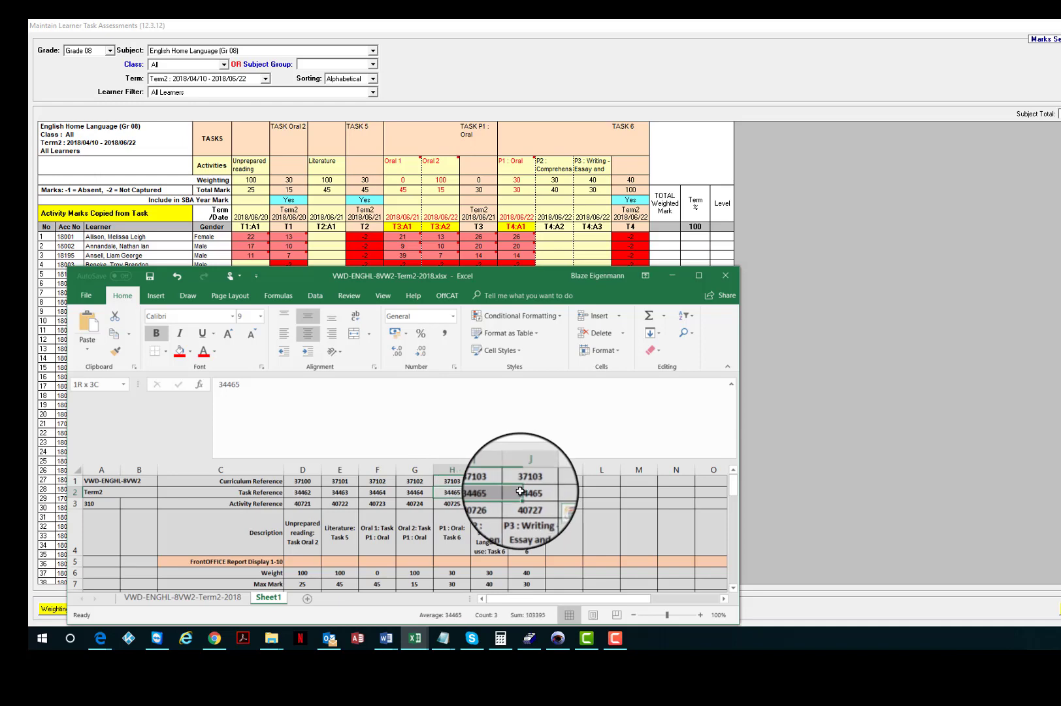
Look over the P3 writing description, the marksheet's header rows and the learners' mark cells beneath them.
left_click(523, 538)
scroll(523, 539, "down", 1)
scroll(523, 538, "down", 1)
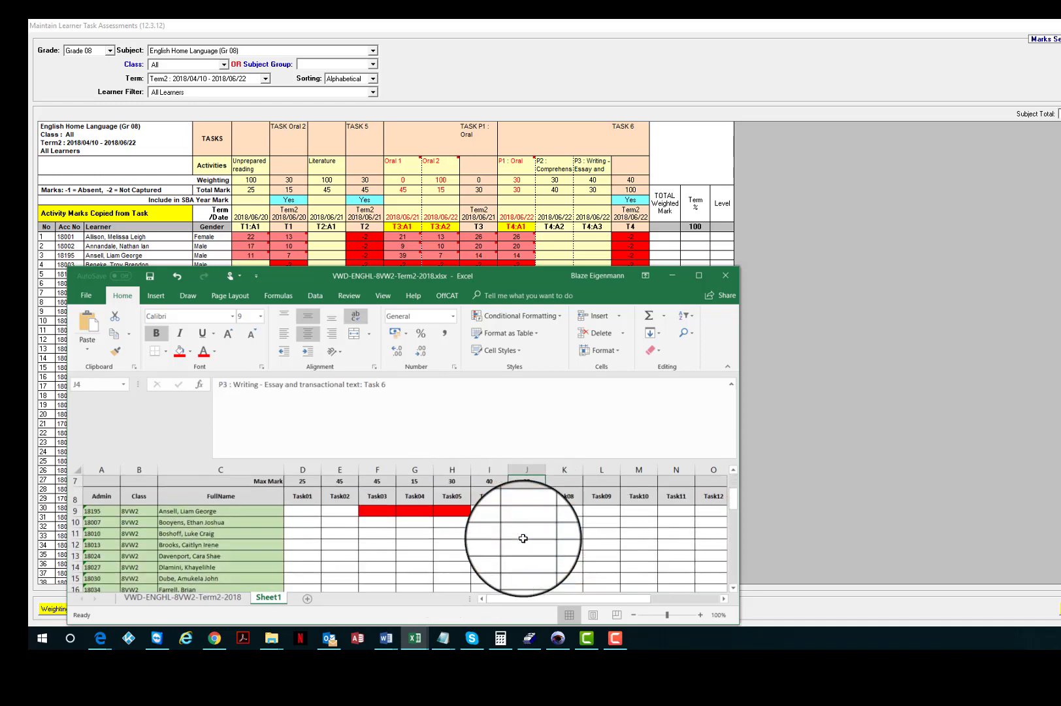
scroll(523, 538, "up", 1)
scroll(523, 538, "down", 1)
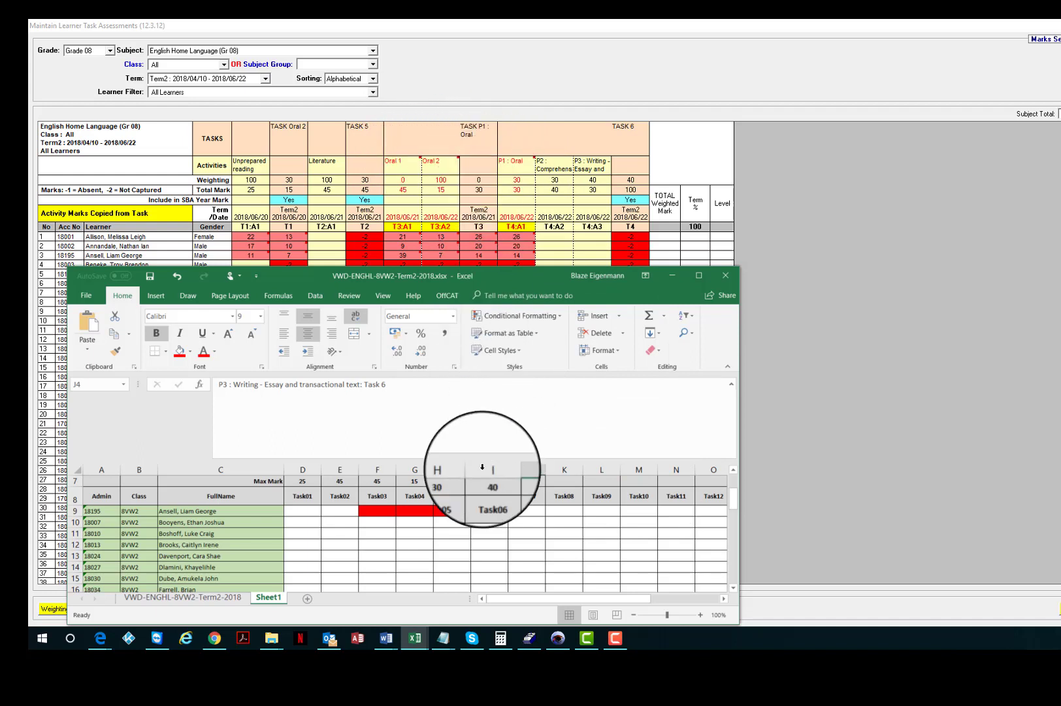
scroll(485, 533, "up", 2)
scroll(486, 533, "down", 2)
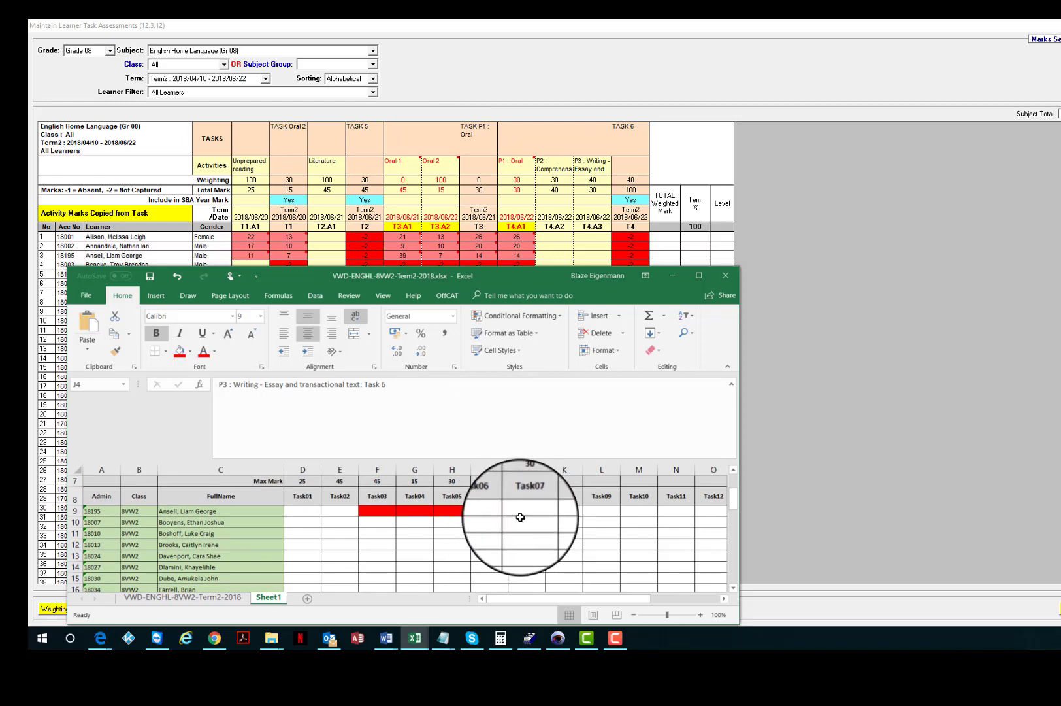
scroll(520, 517, "up", 1)
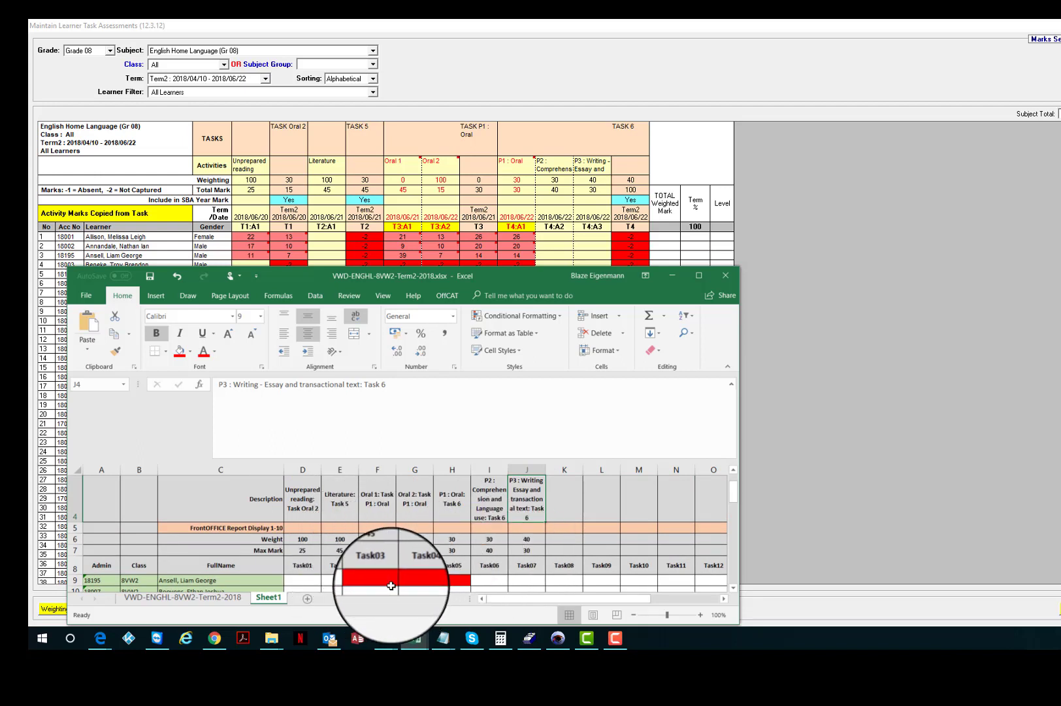
Check the first learner's red Task03 to Task05 mark cells against the Oral 1, Oral 2 and P1 : Oral descriptions.
left_click_drag(383, 579, 440, 579)
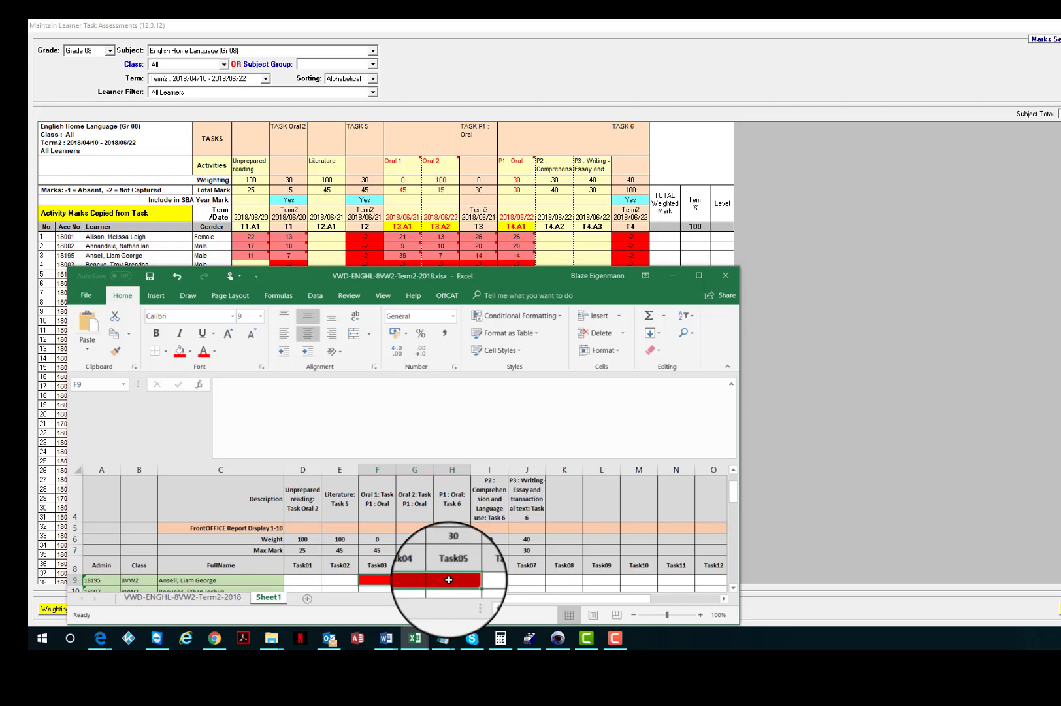
left_click(448, 580)
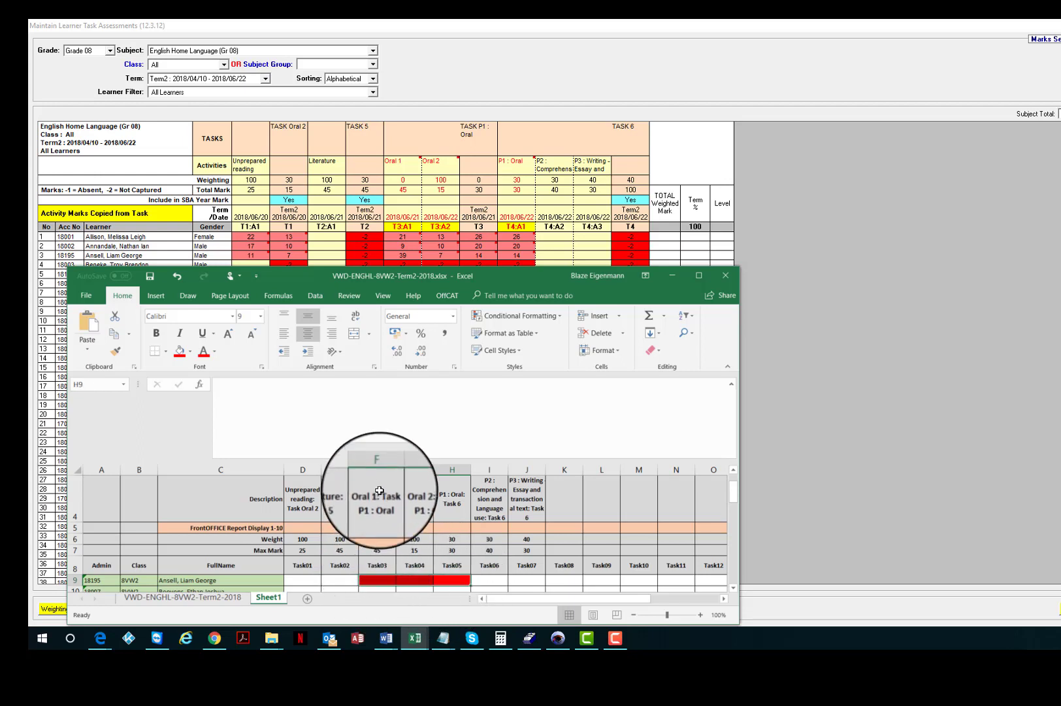
left_click(377, 469)
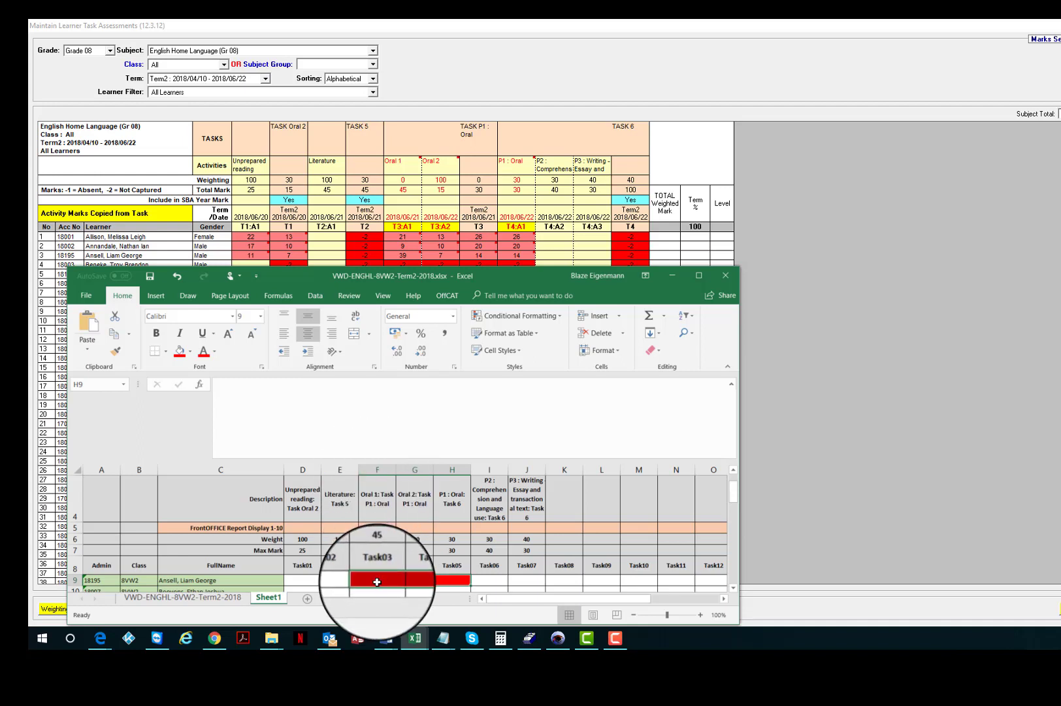
left_click_drag(377, 582, 449, 580)
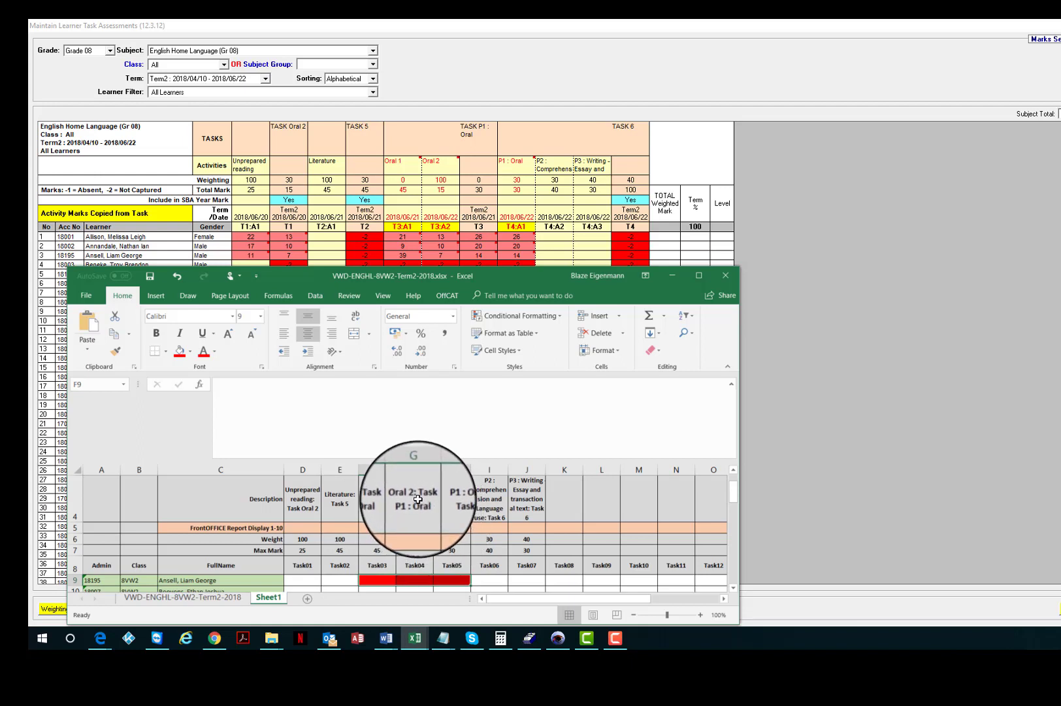
Review the oral columns Task03 to Task05, highlighting their weight and maximum mark cells and the first four learners' mark cells.
scroll(417, 500, "down", 1)
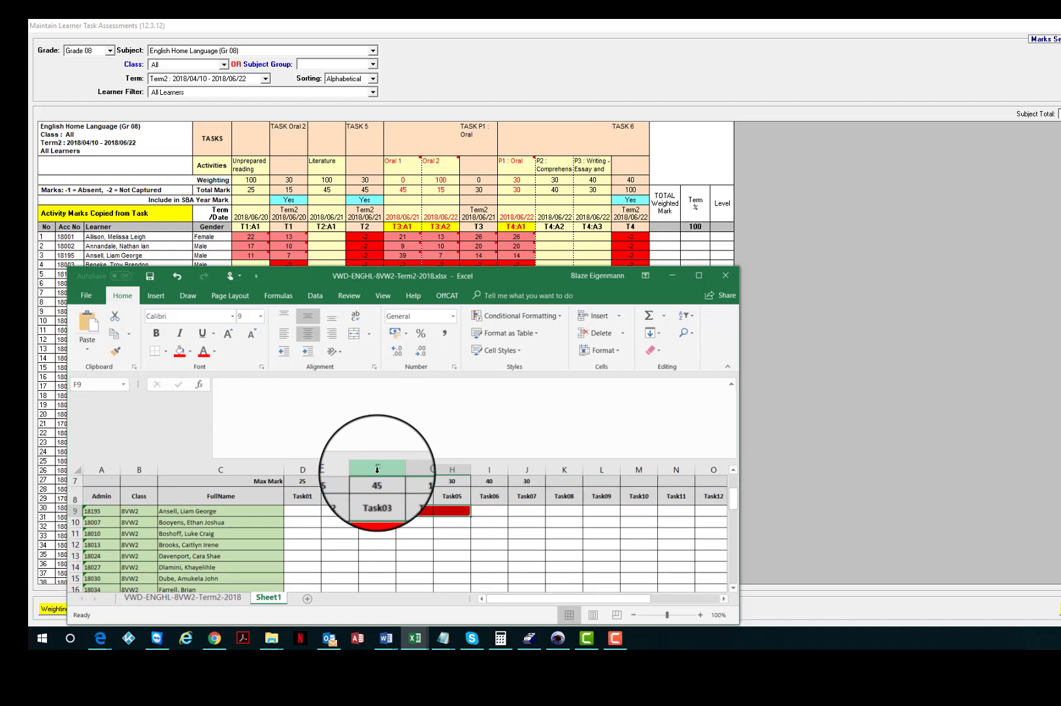
scroll(381, 498, "up", 1)
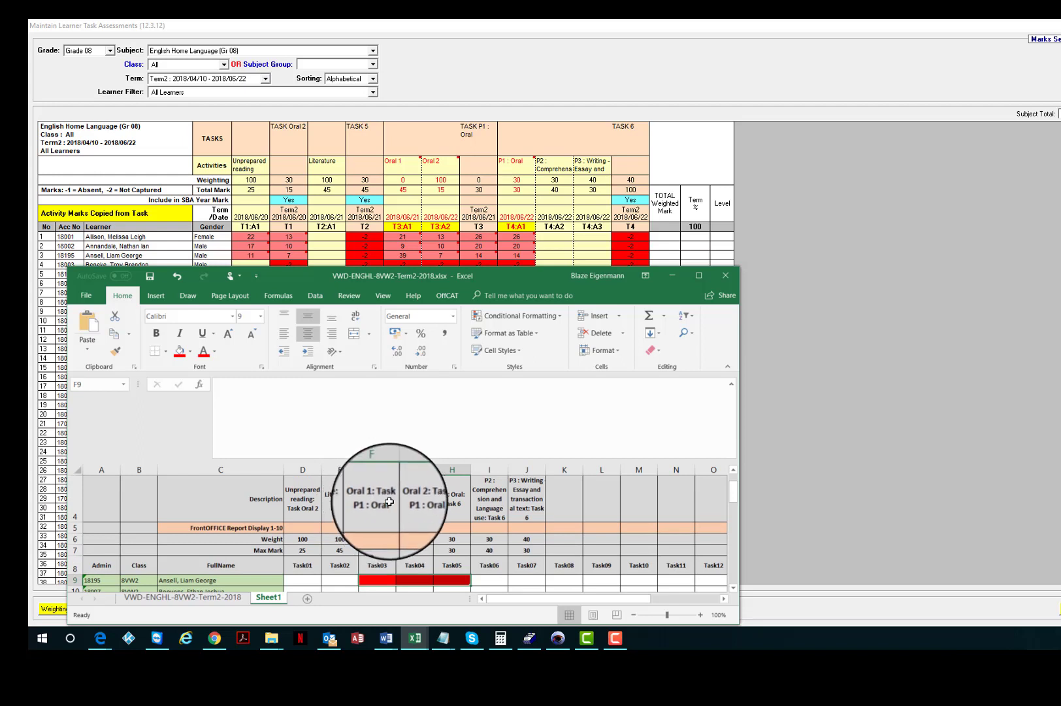
left_click(377, 539)
left_click(457, 589, "shift")
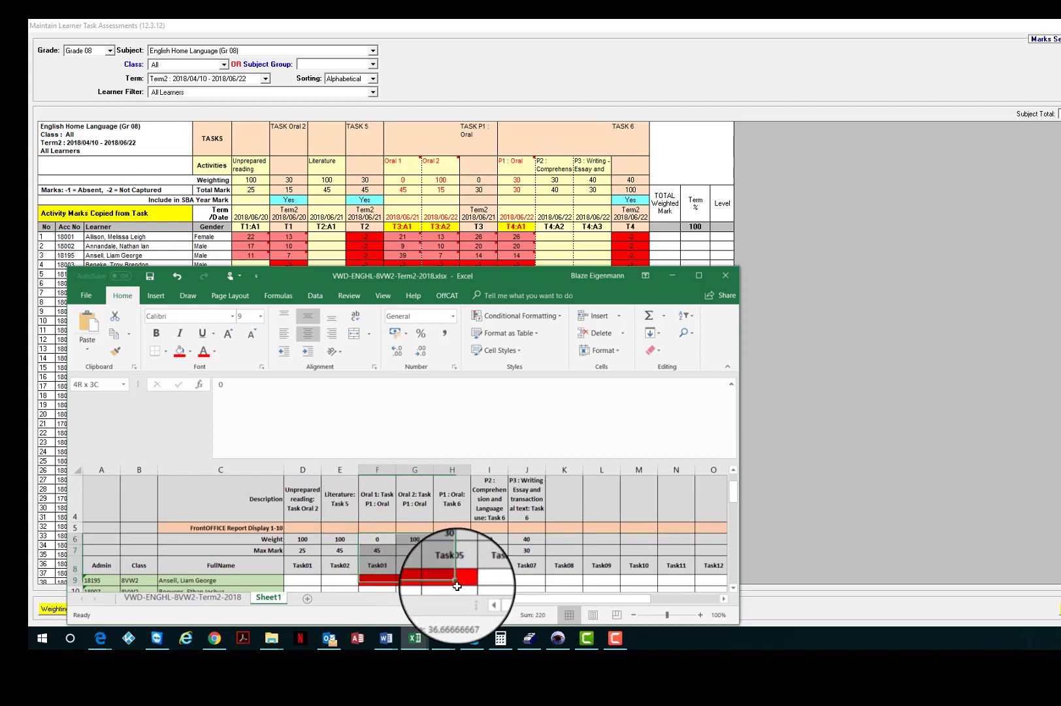
scroll(439, 556, "down", 2)
scroll(439, 555, "up", 1)
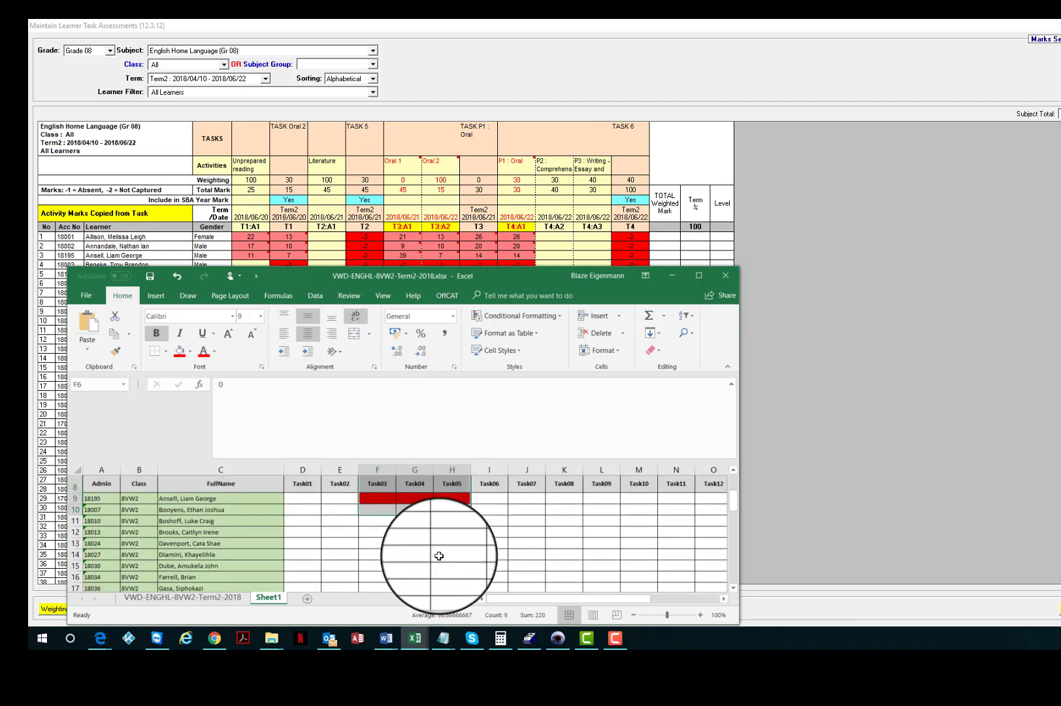
left_click_drag(377, 510, 448, 514)
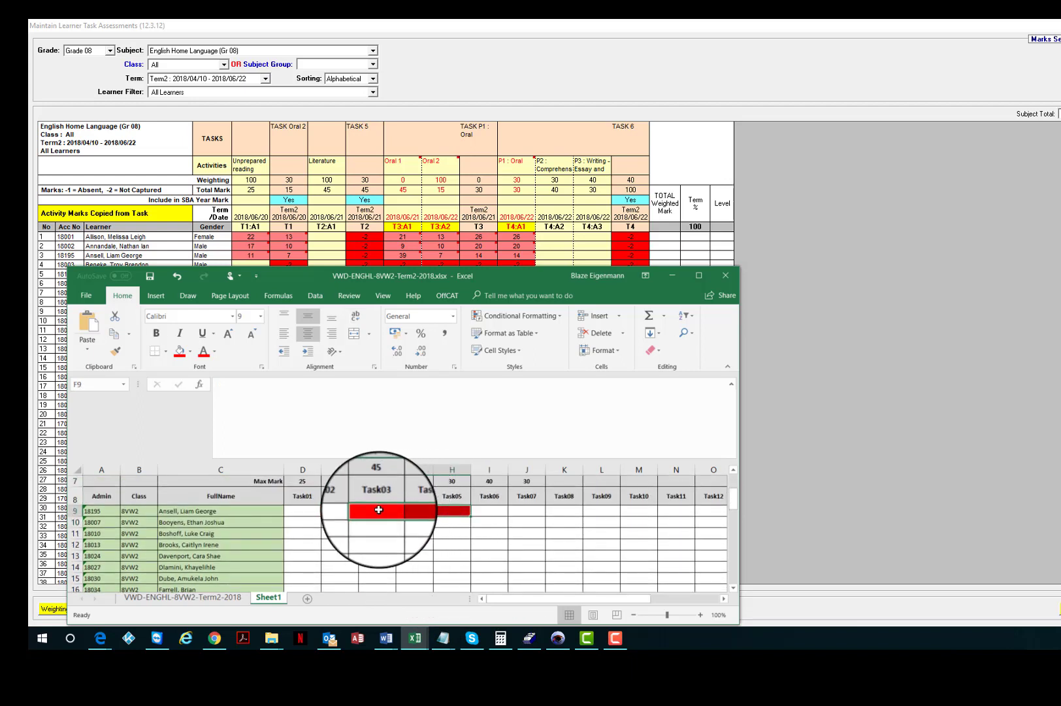
left_click_drag(378, 510, 446, 546)
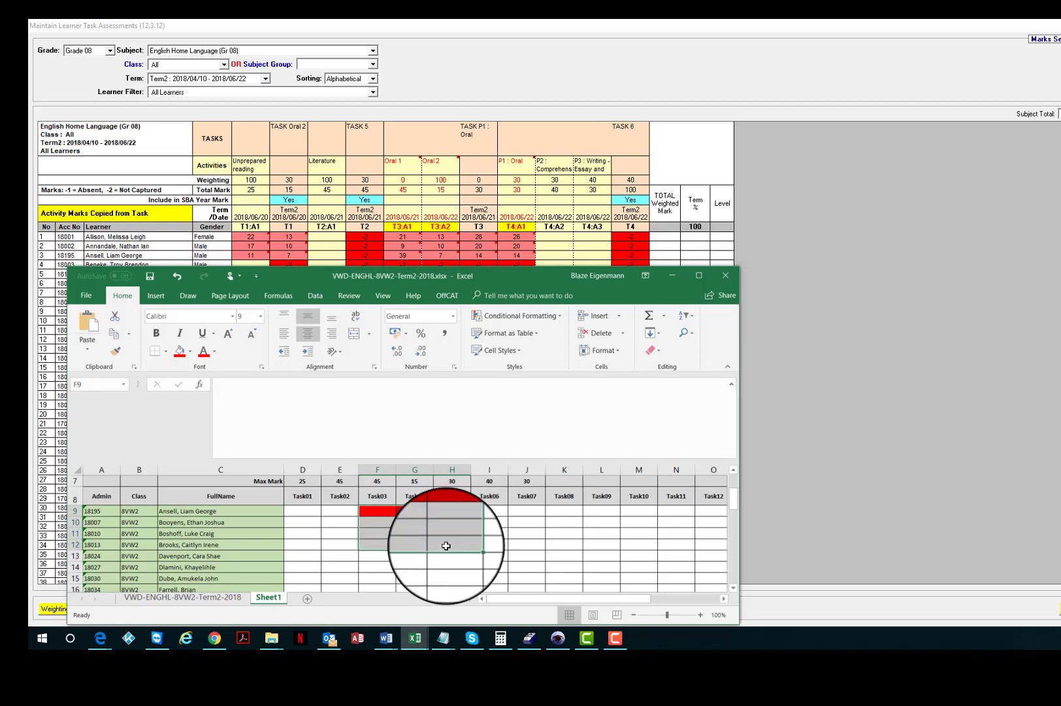
Highlight the first learner's red Task03 to Task05 cells and compare them with the descriptions, weights and reference rows above.
scroll(446, 546, "up", 1)
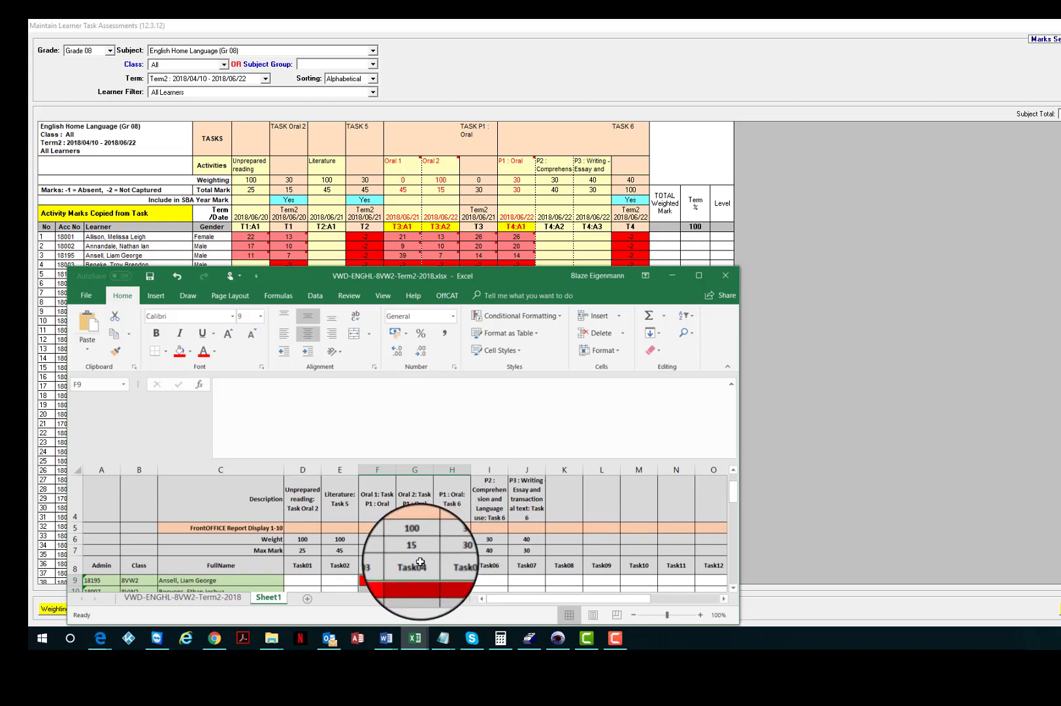
left_click_drag(375, 580, 449, 579)
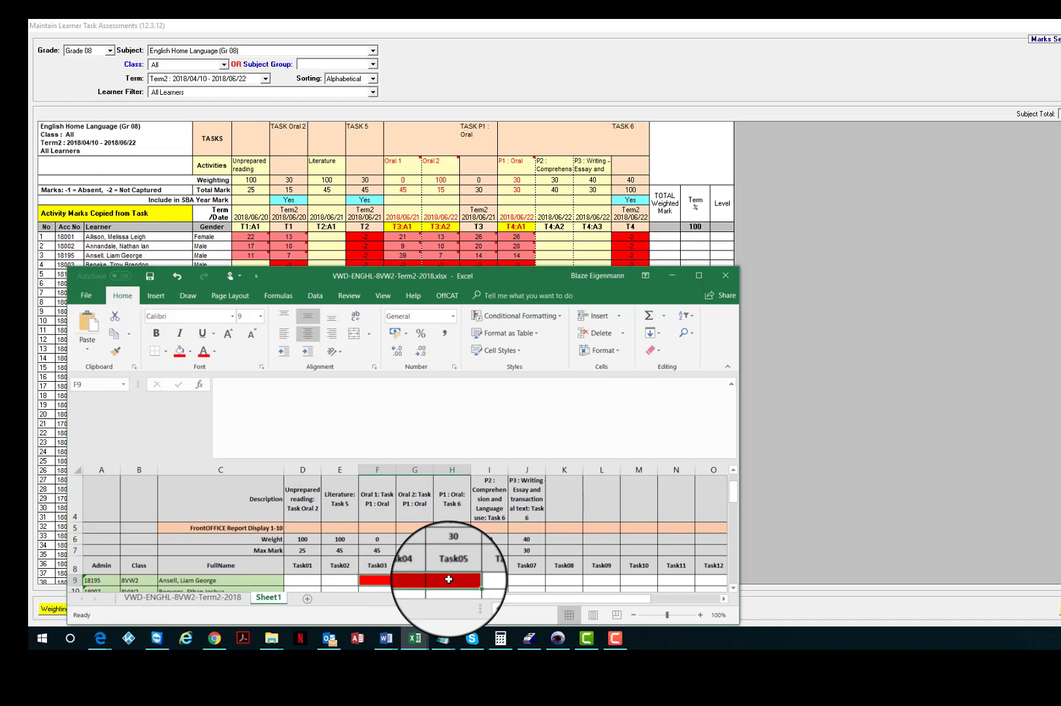
scroll(450, 569, "down", 2)
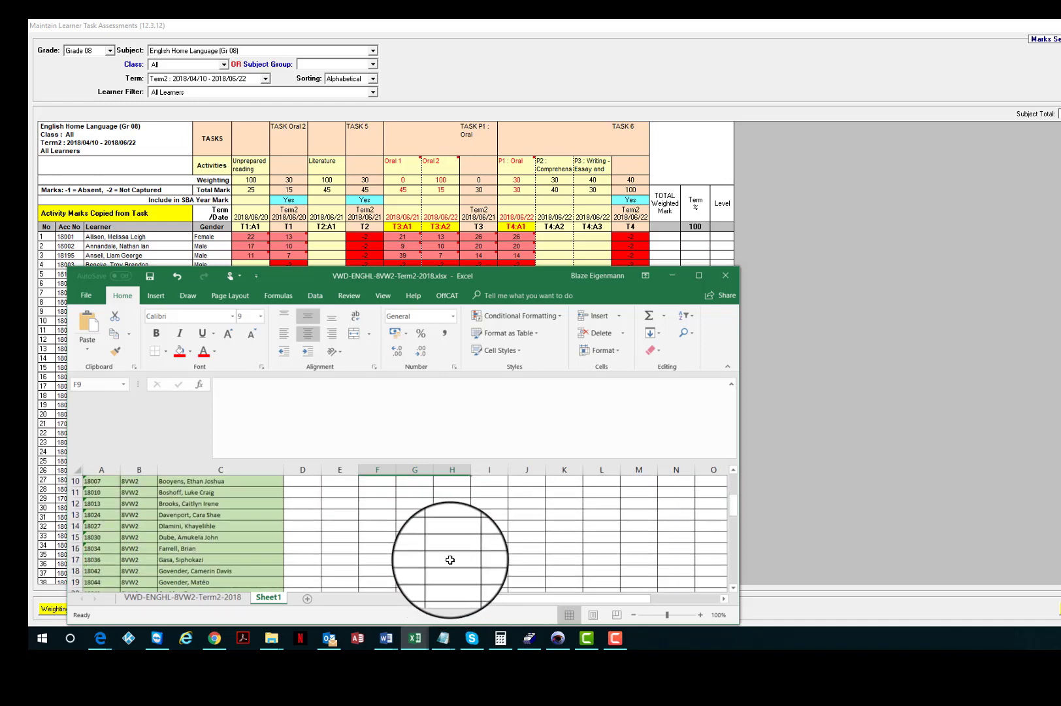
scroll(450, 560, "up", 2)
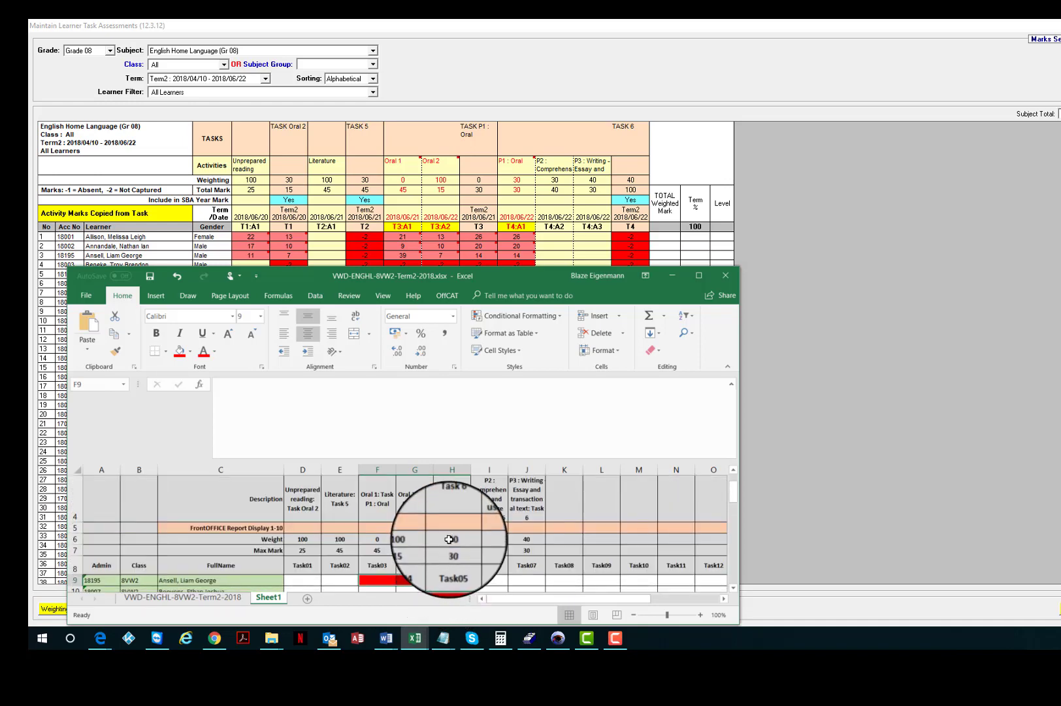
scroll(449, 540, "down", 1)
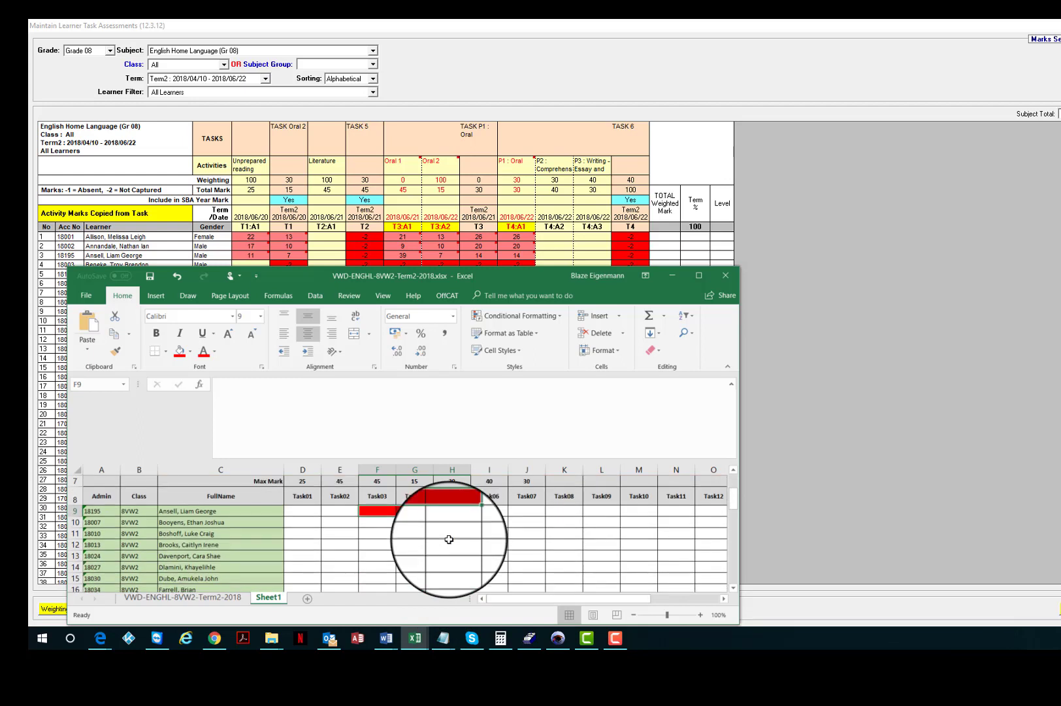
scroll(449, 539, "up", 2)
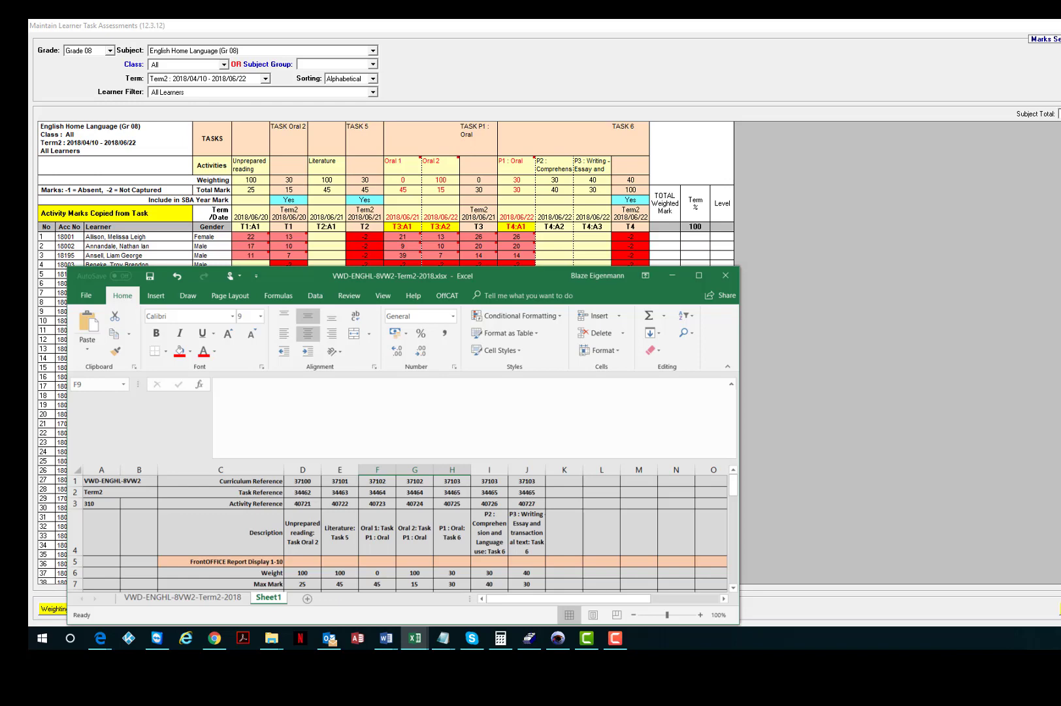
key("F10")
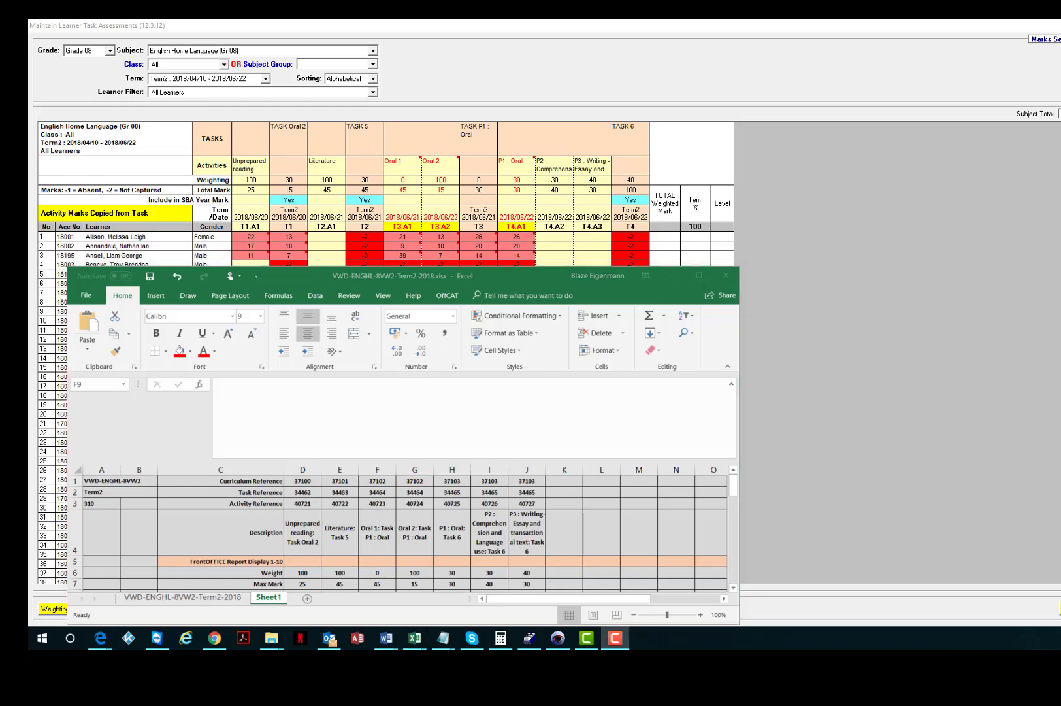